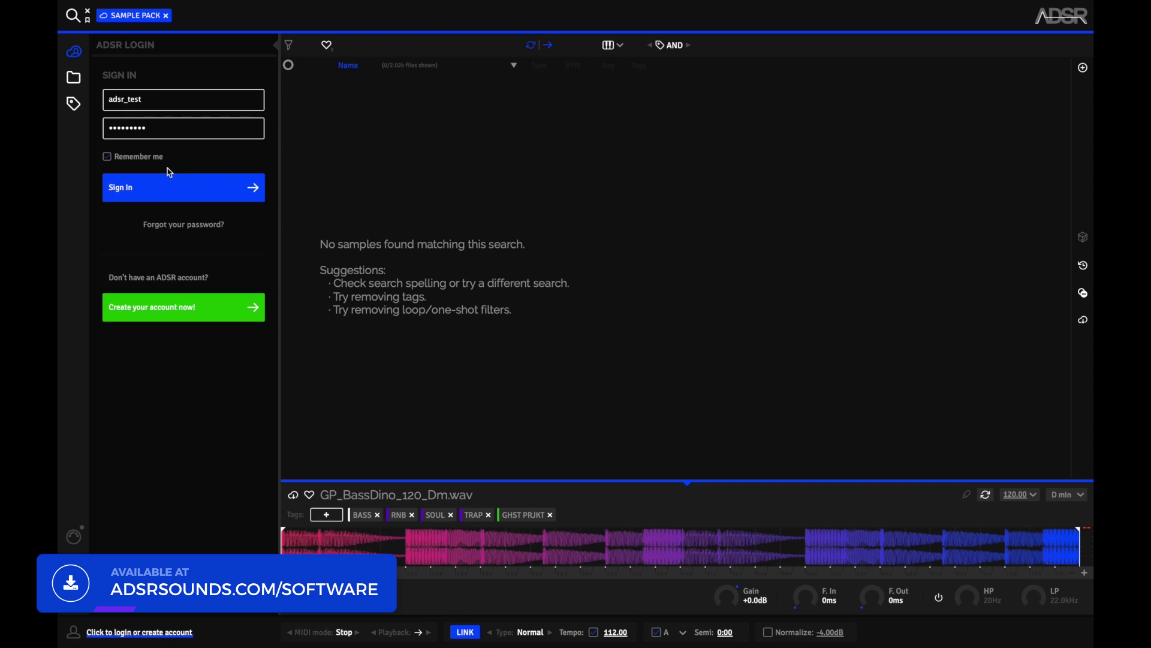
Step: Sign in to the ADSR account with the account username and password
click(148, 198)
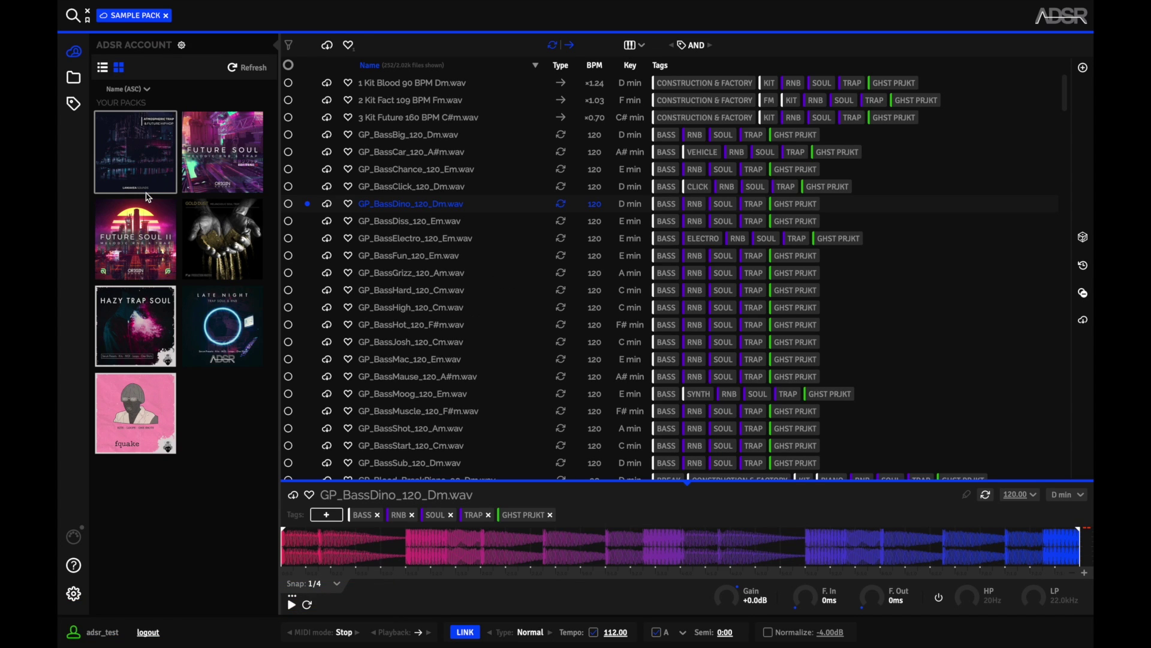
Step: Browse the samples in the Future Soul and Atmospheric Trap packs
click(204, 175)
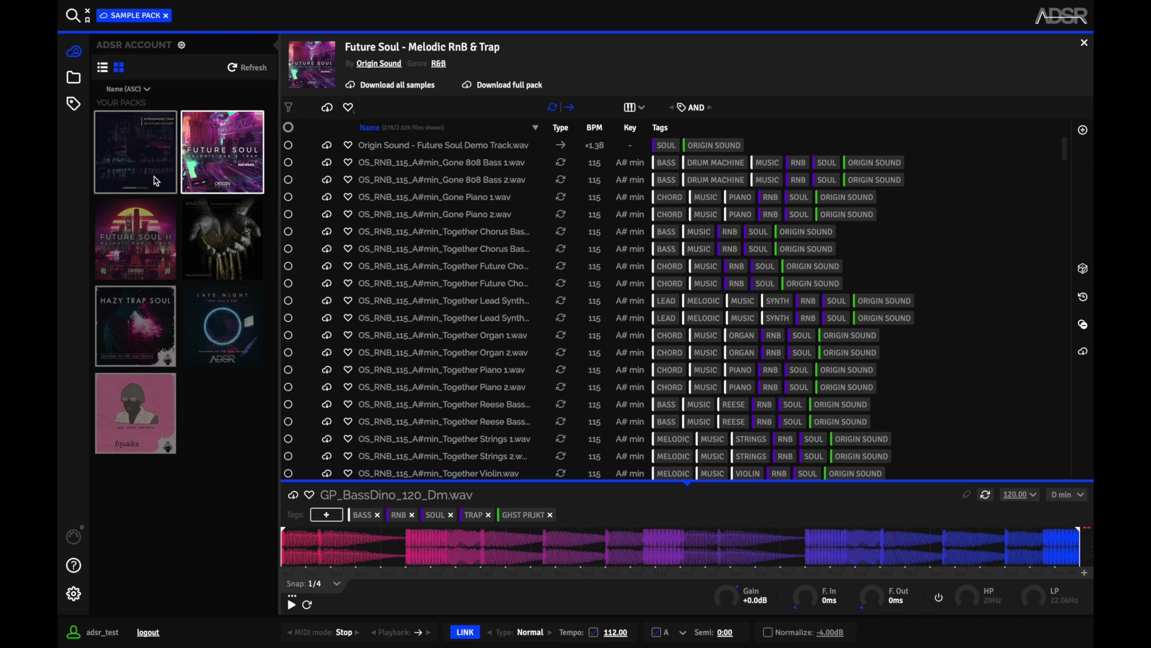
click(157, 181)
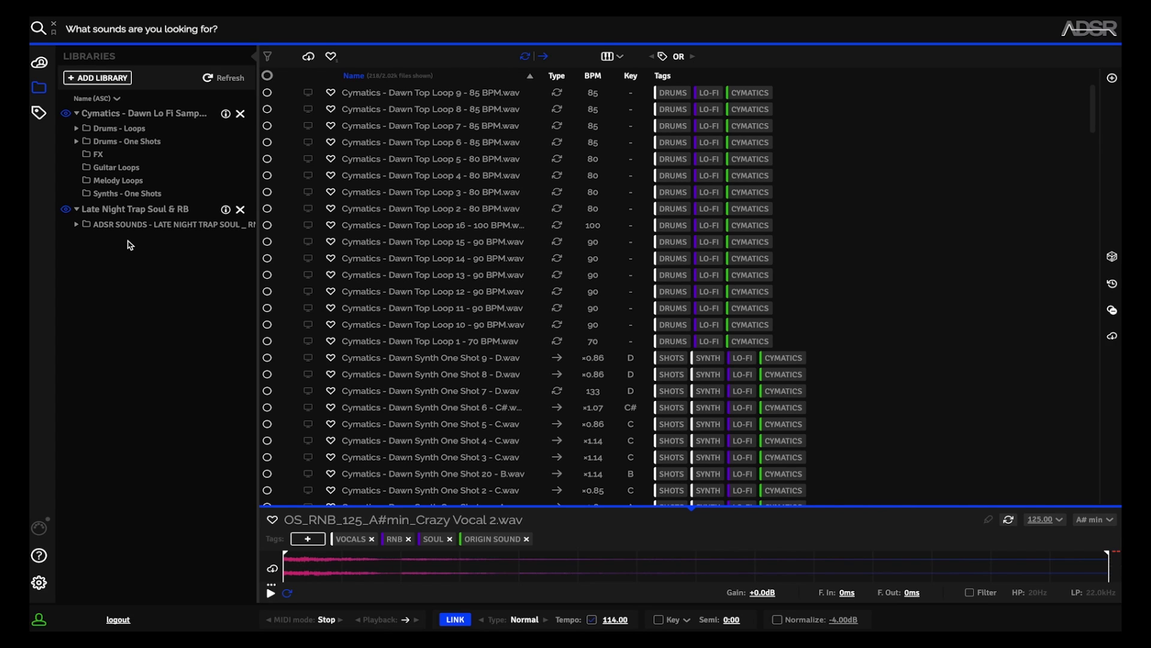
Step: Add the Splice folder as a library and re-include the Late Night Trap Soul & RB library
click(125, 114)
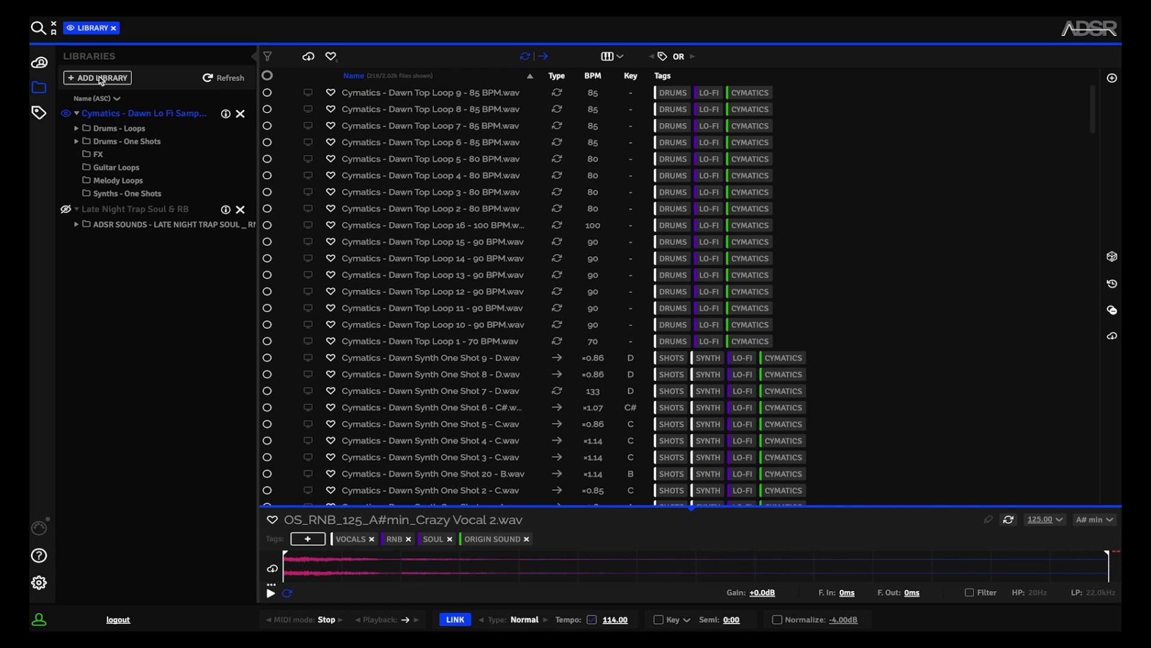
click(101, 80)
click(717, 234)
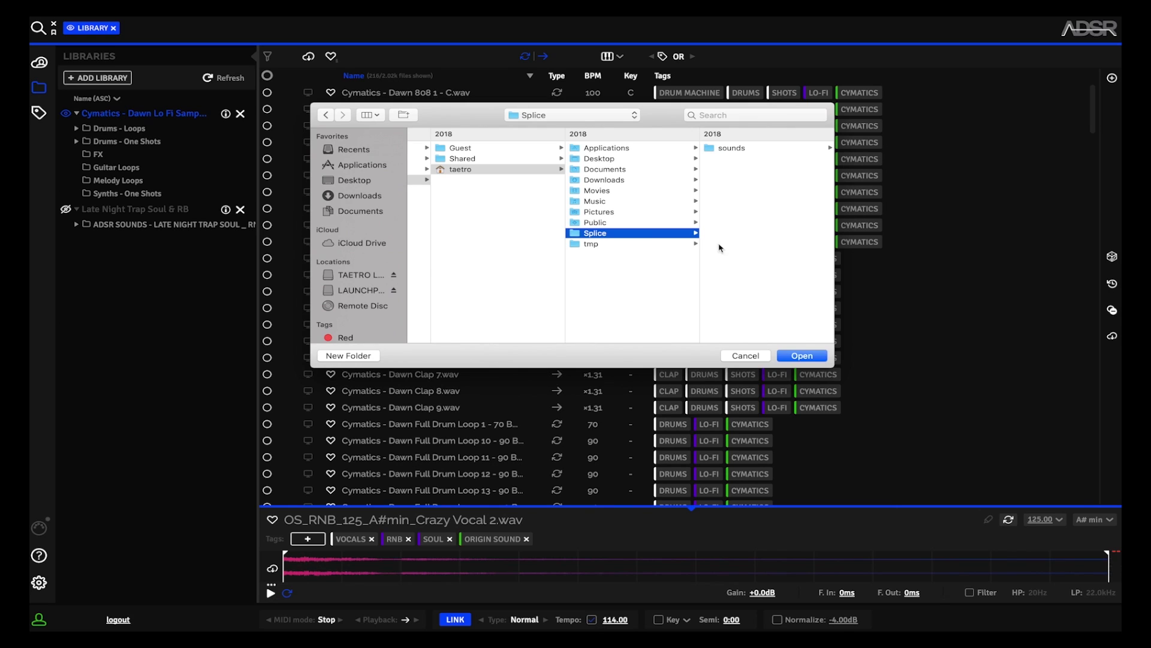
click(802, 356)
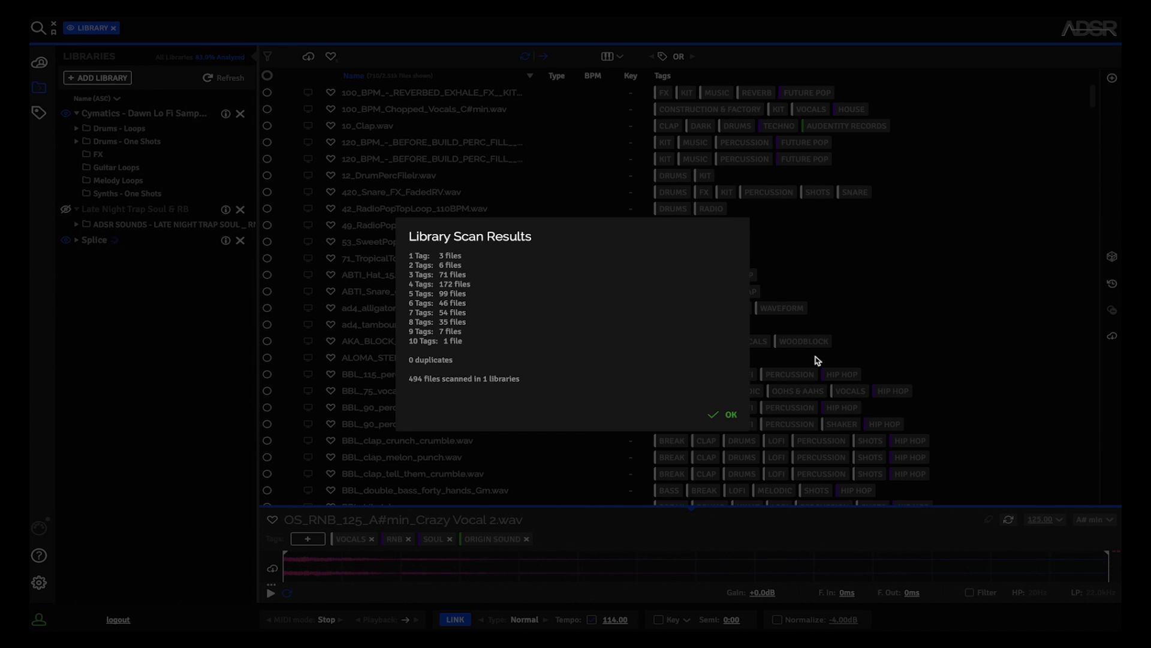
click(728, 416)
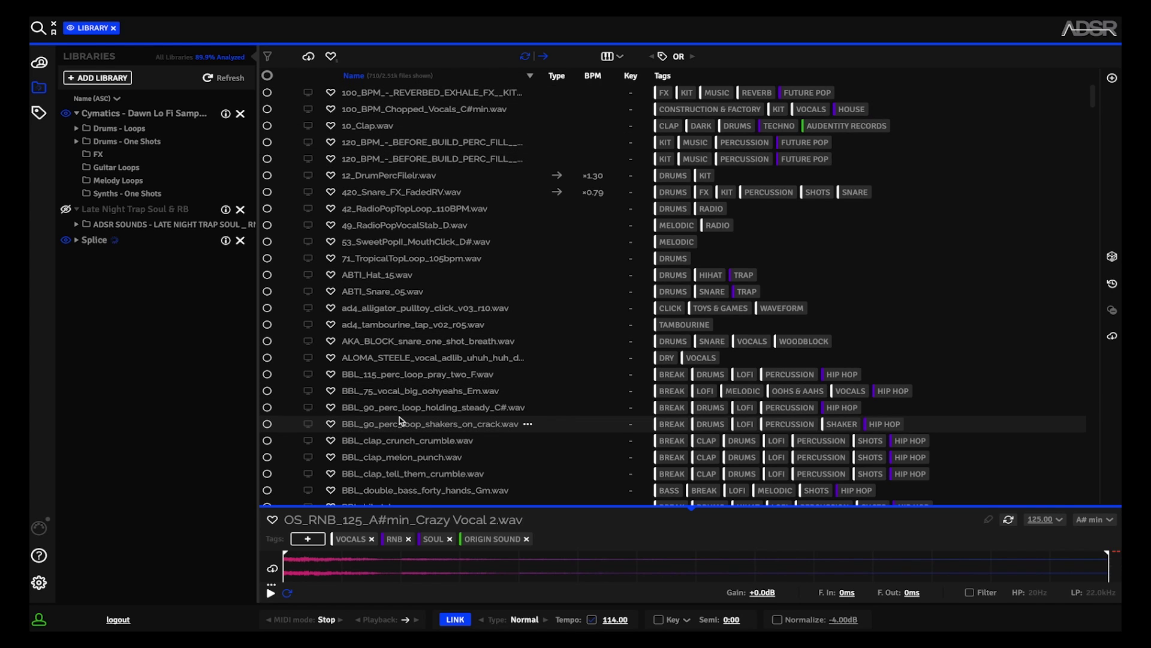
click(66, 209)
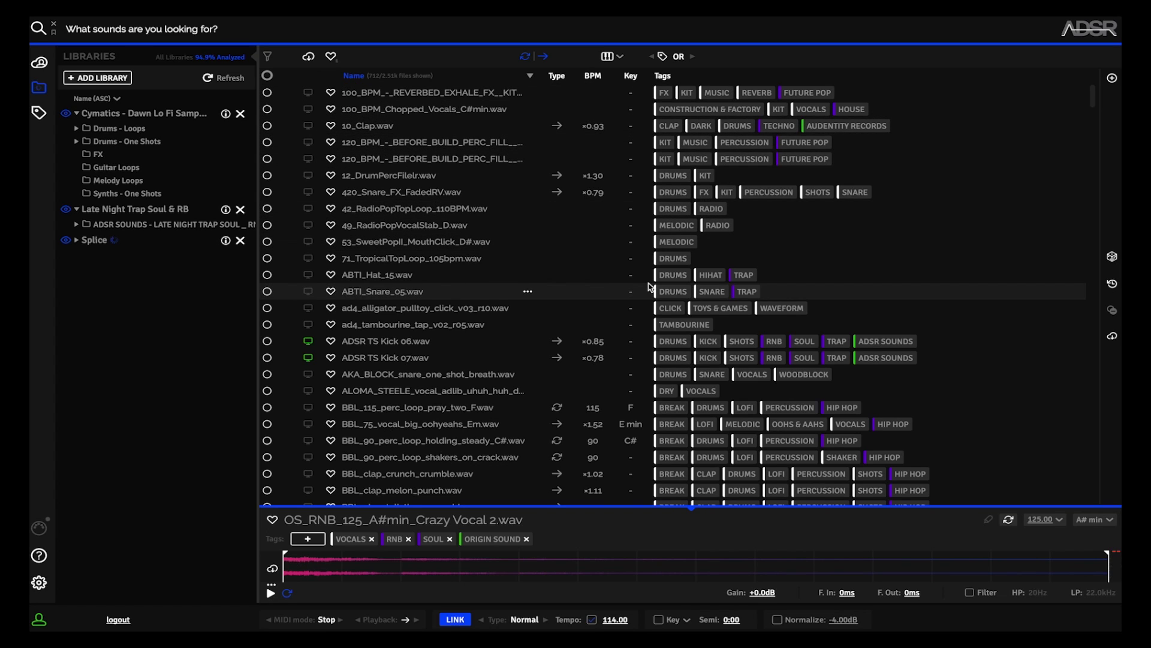
Step: Filter samples by the Vocals and Hip Hop tags, then view the genre tag counts
click(165, 28)
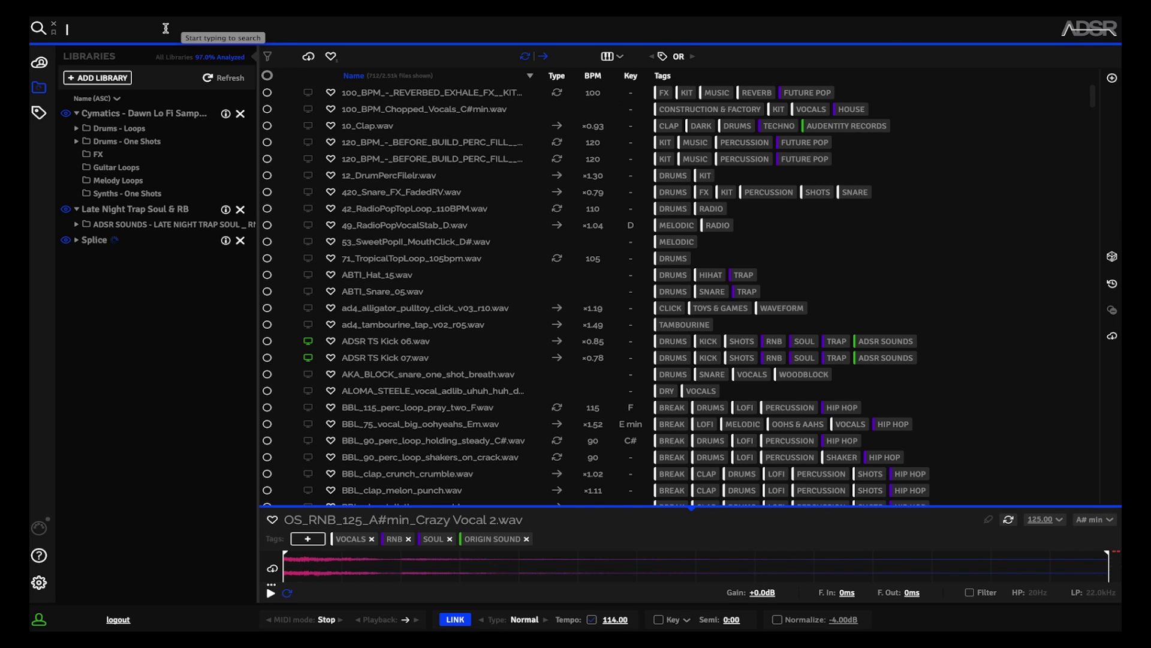
text(vocal)
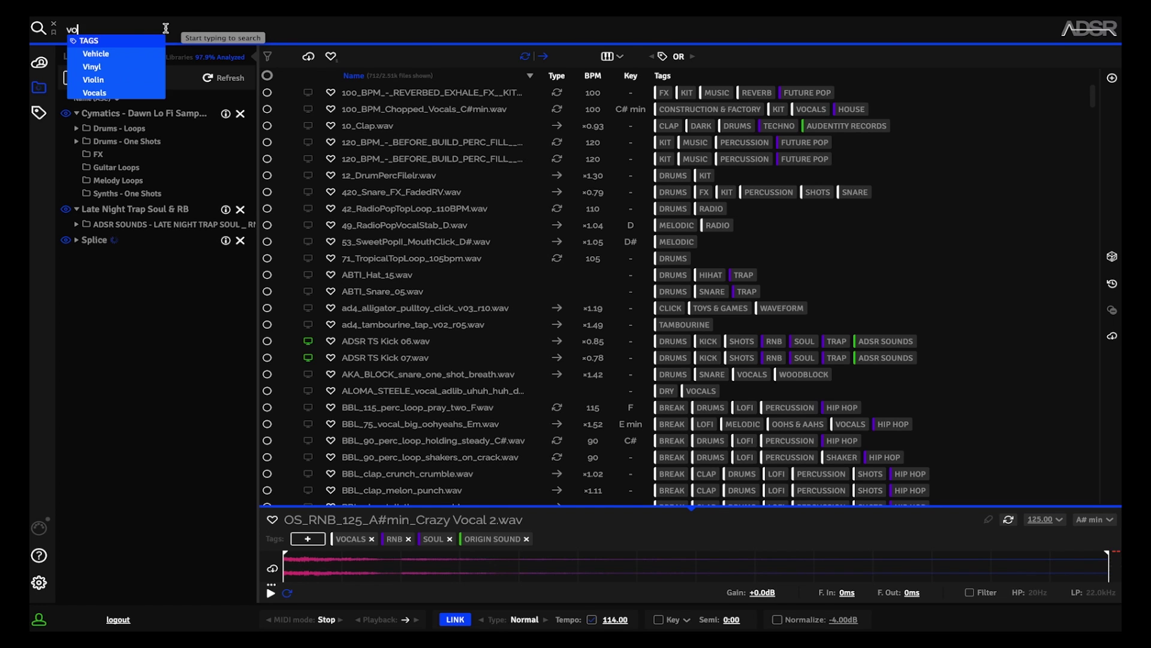
click(144, 56)
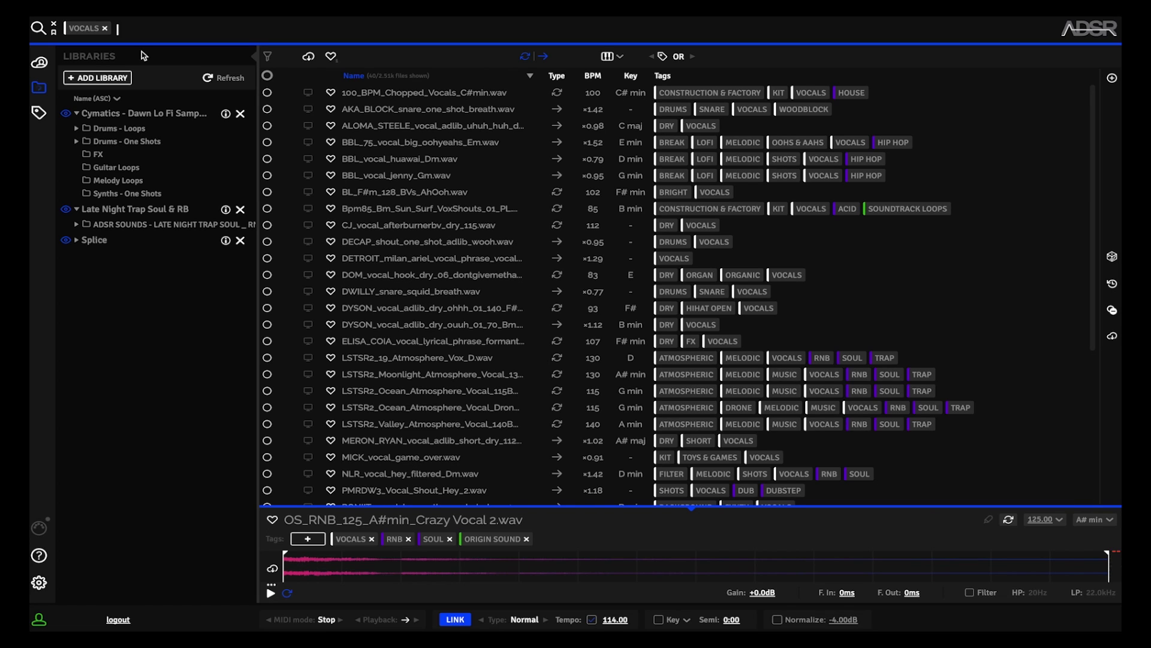
text(hip)
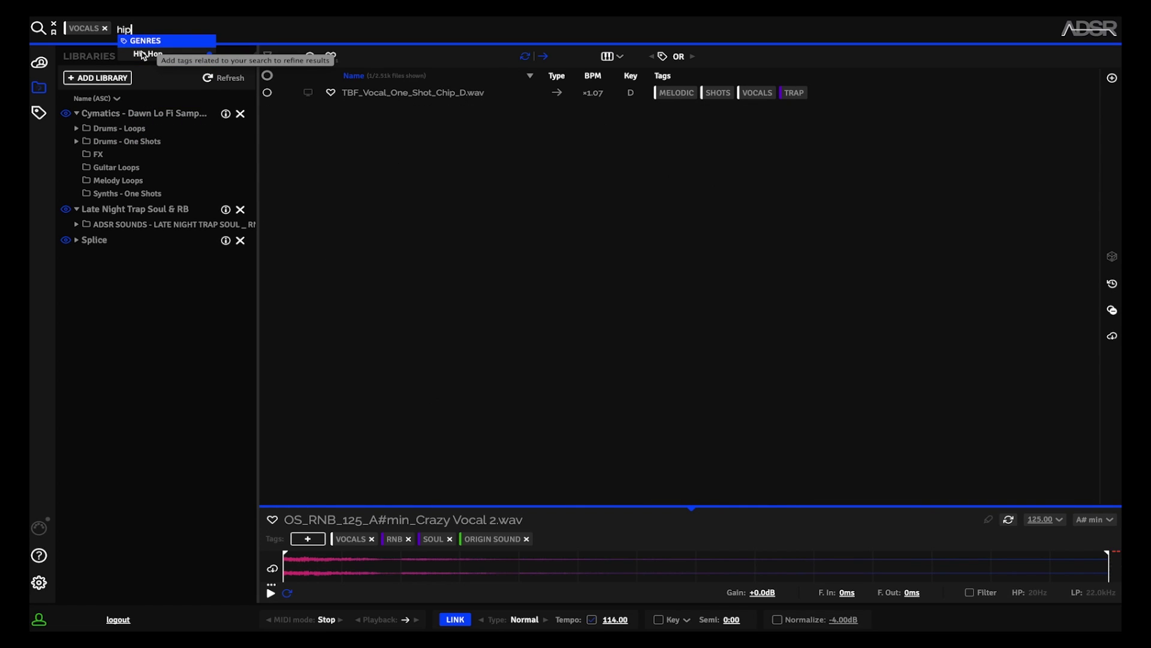
click(143, 54)
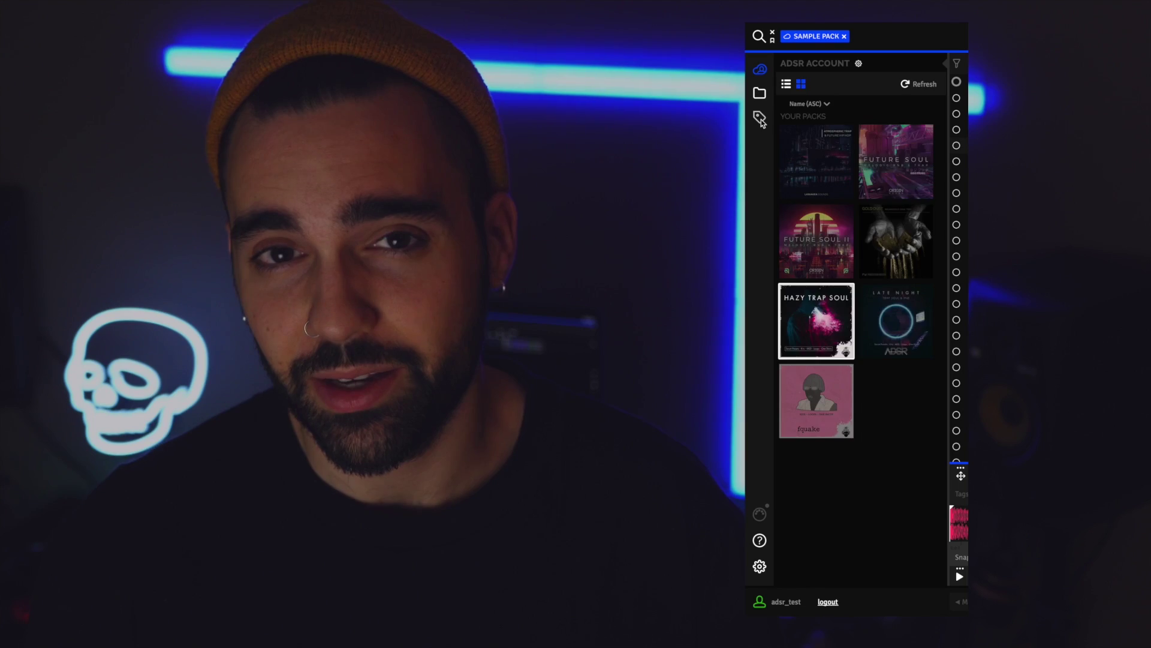
click(760, 119)
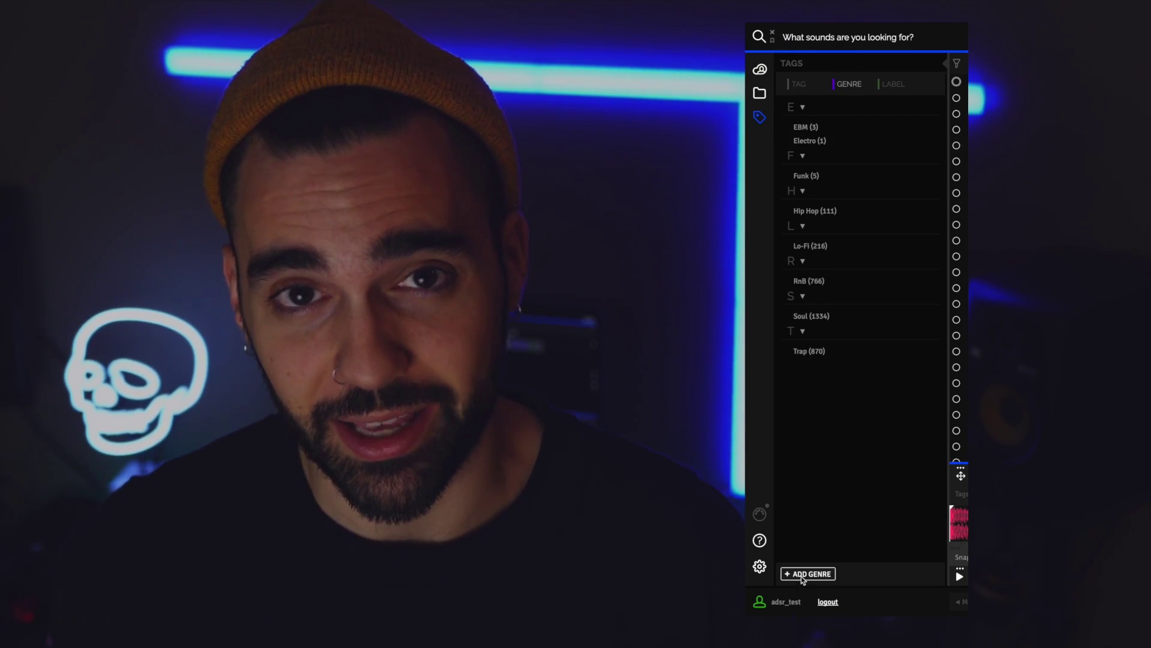
Step: Add a custom genre named 'retrochillhop' to the Genre list
click(808, 574)
text(retro)
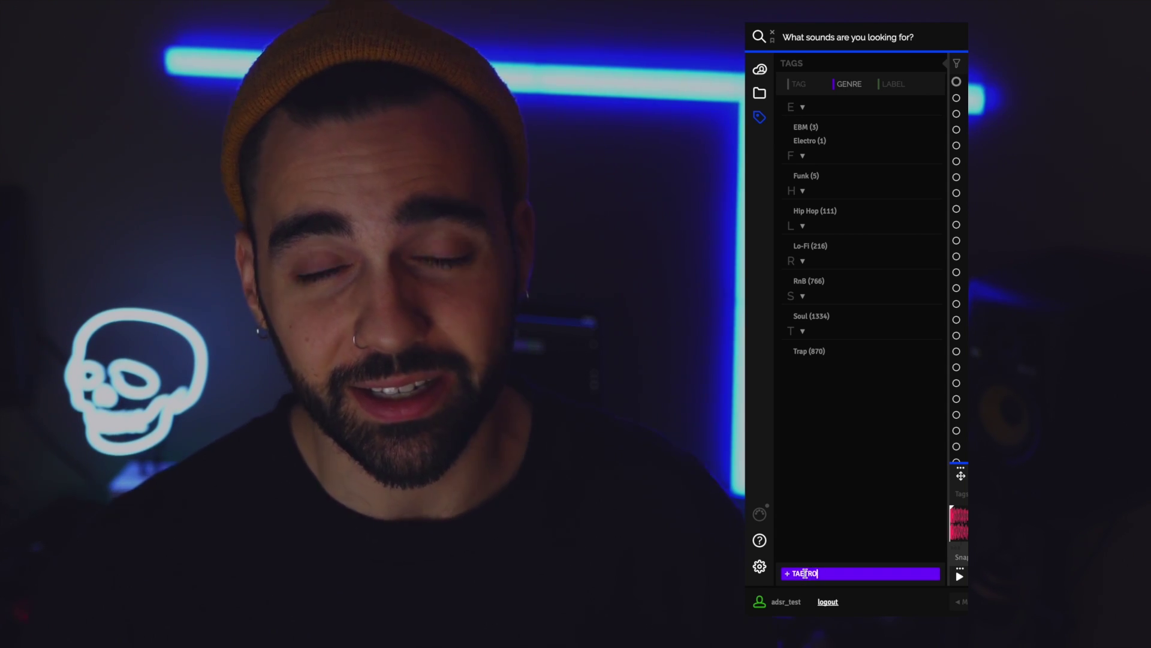
text(chillhop)
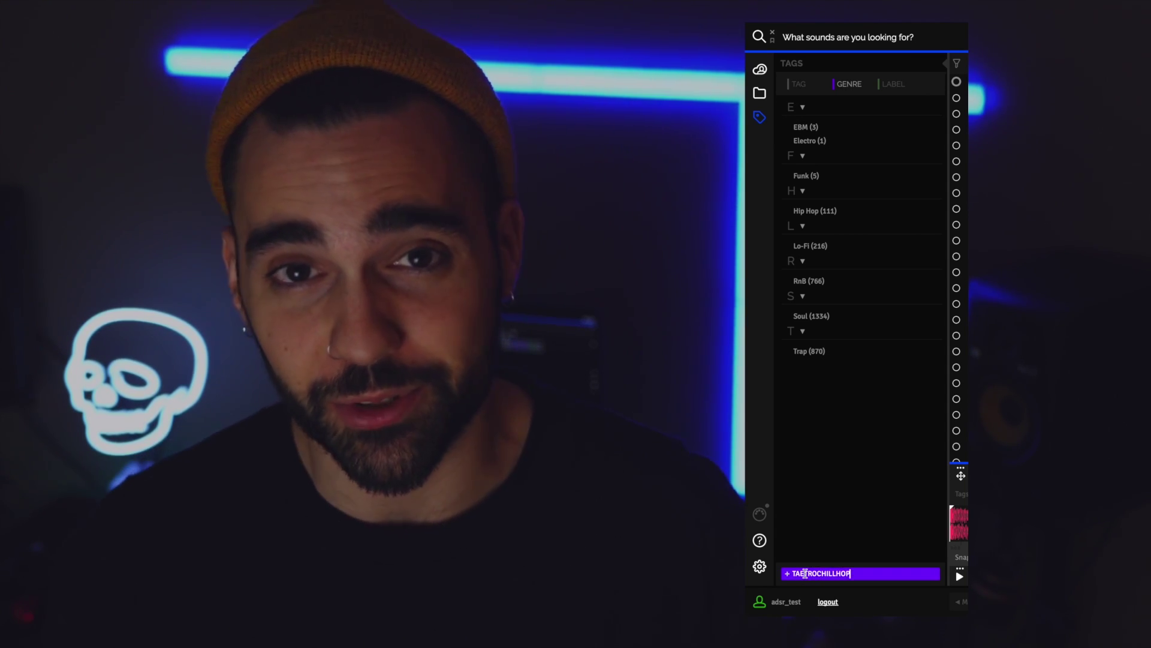
key(Return)
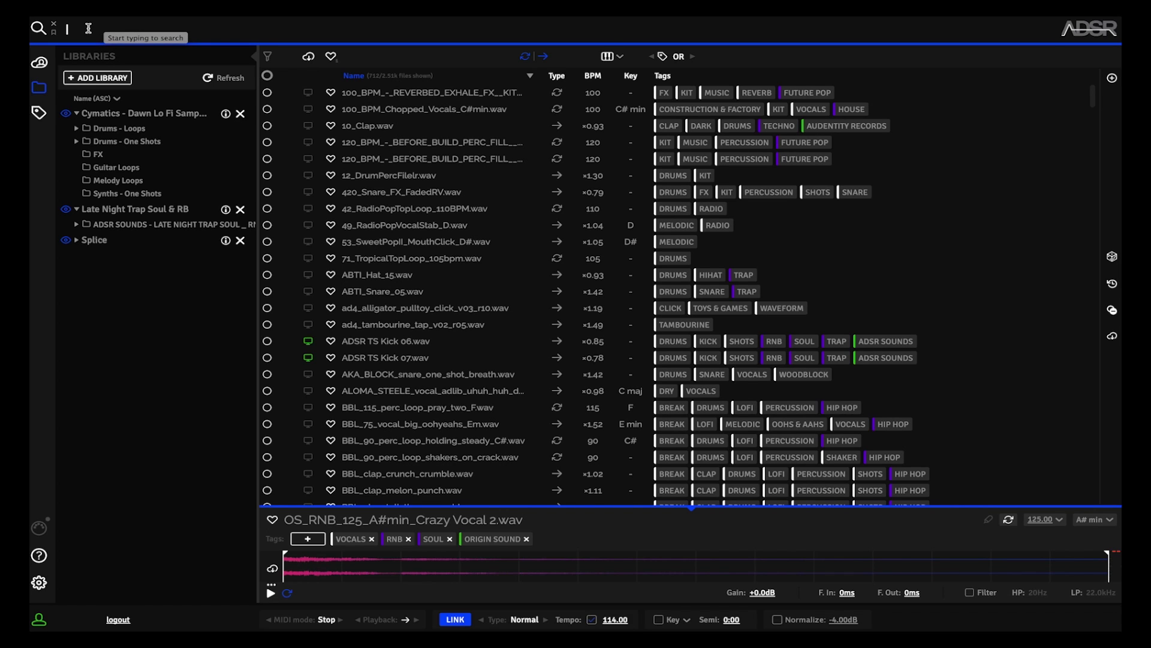
Step: Filter the list by the Snare and Trap tags, showing 12 snare samples
text(snare)
key(Return)
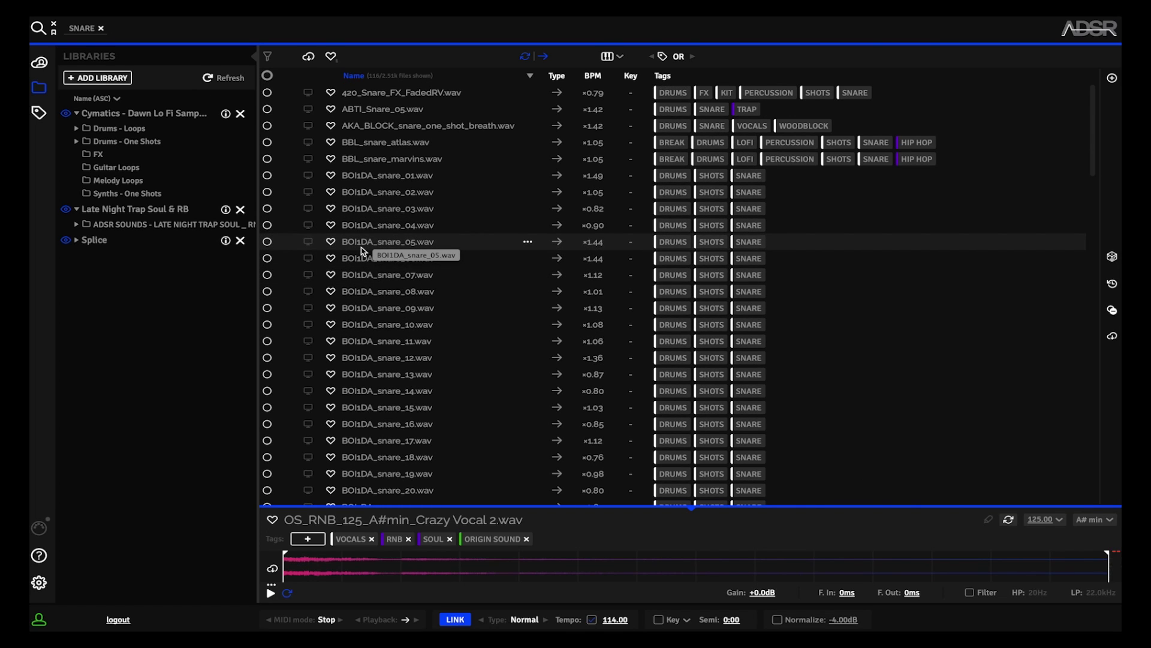
text(trap)
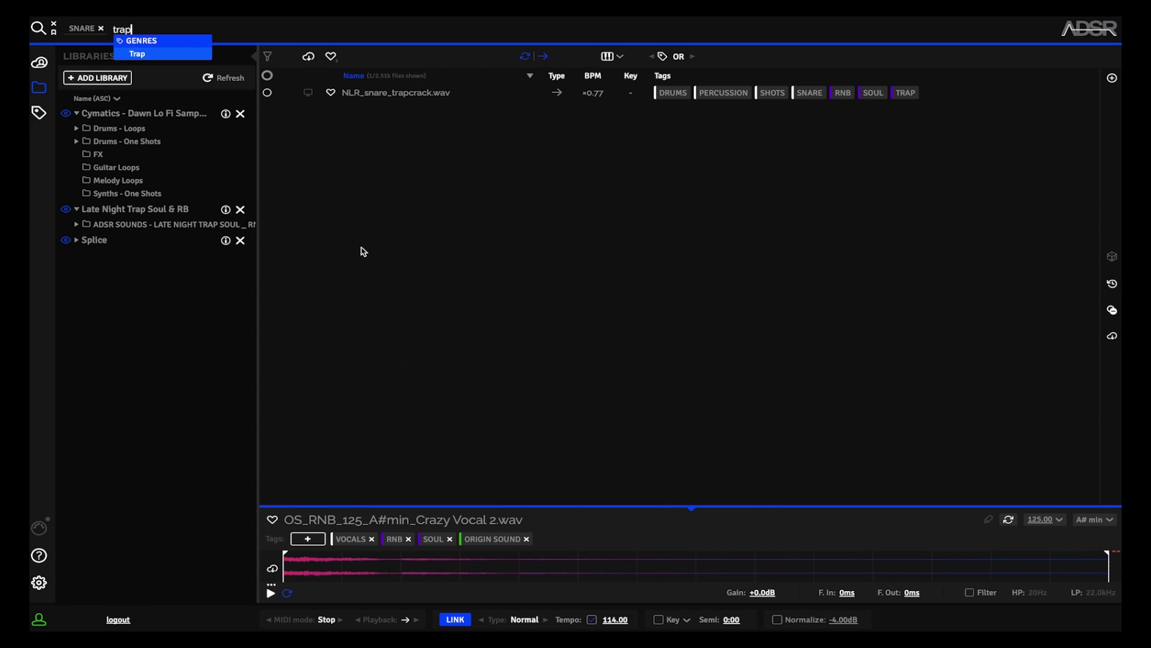
click(151, 56)
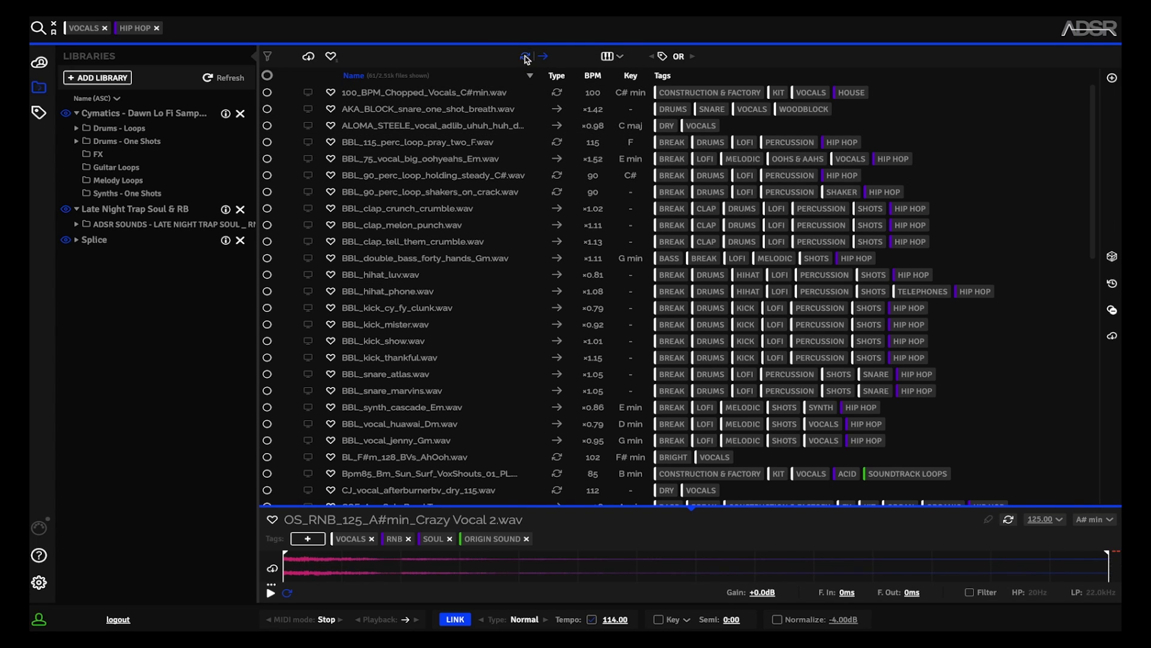
Step: Show only one-shots, clear all search filters, and bring up the list's column options
click(542, 57)
click(53, 23)
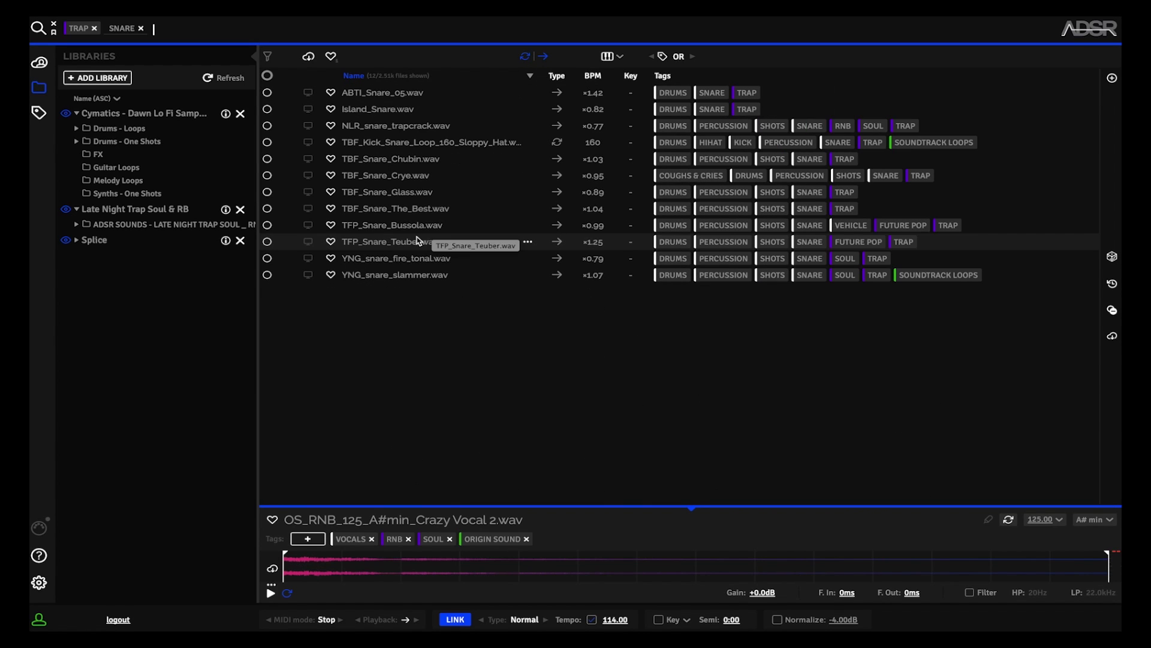
click(1113, 77)
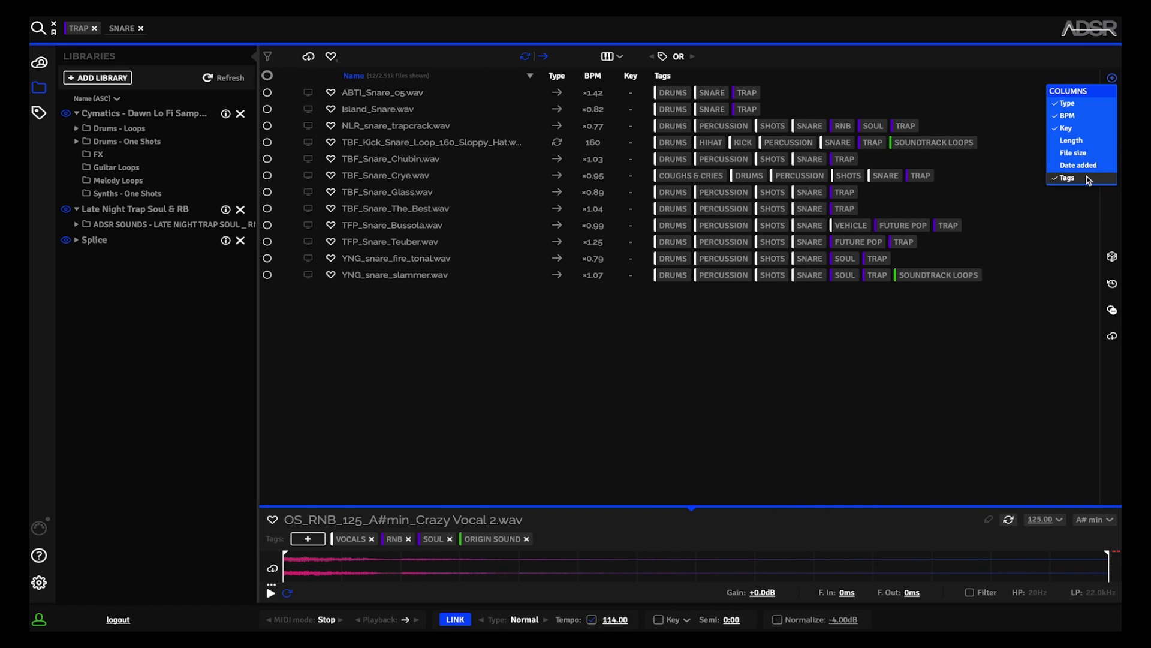
Step: Preview TFP_Snare_Bussola.wav, then load the random pick NLR_snare_trapcrack.wav
click(1115, 79)
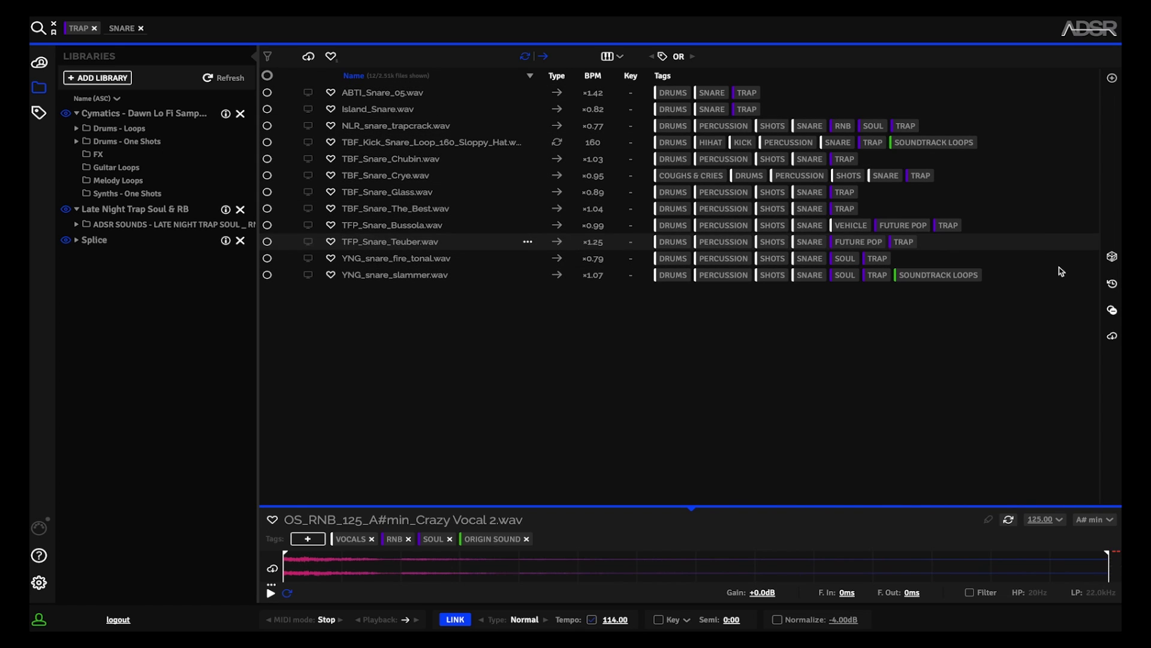
click(1080, 225)
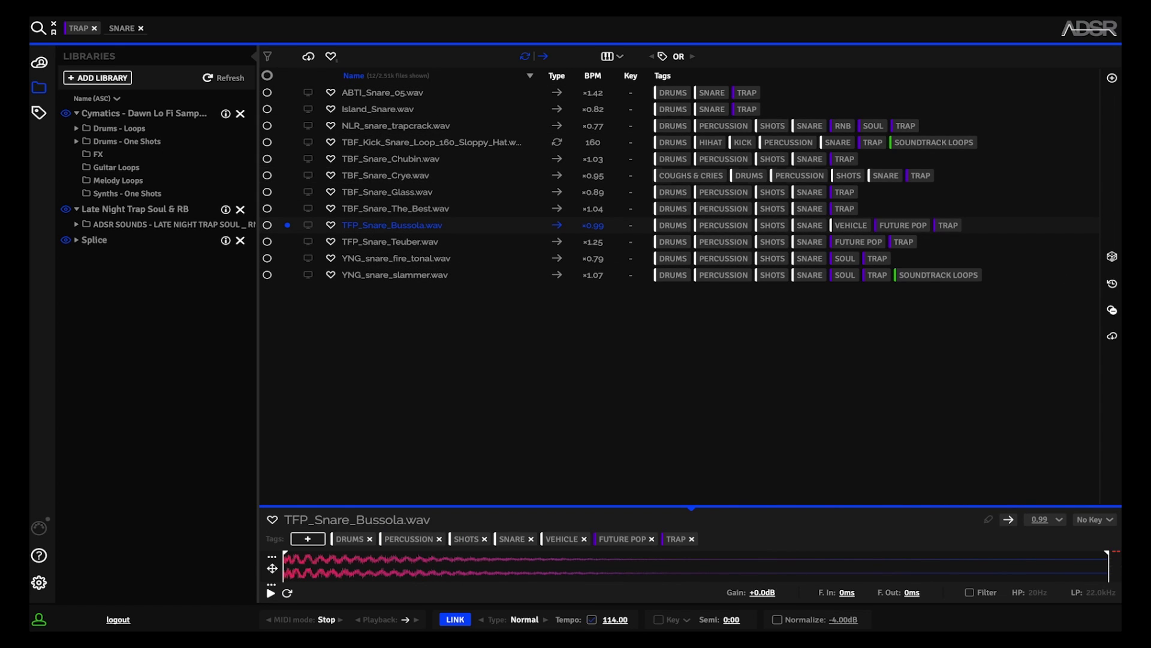
click(1113, 258)
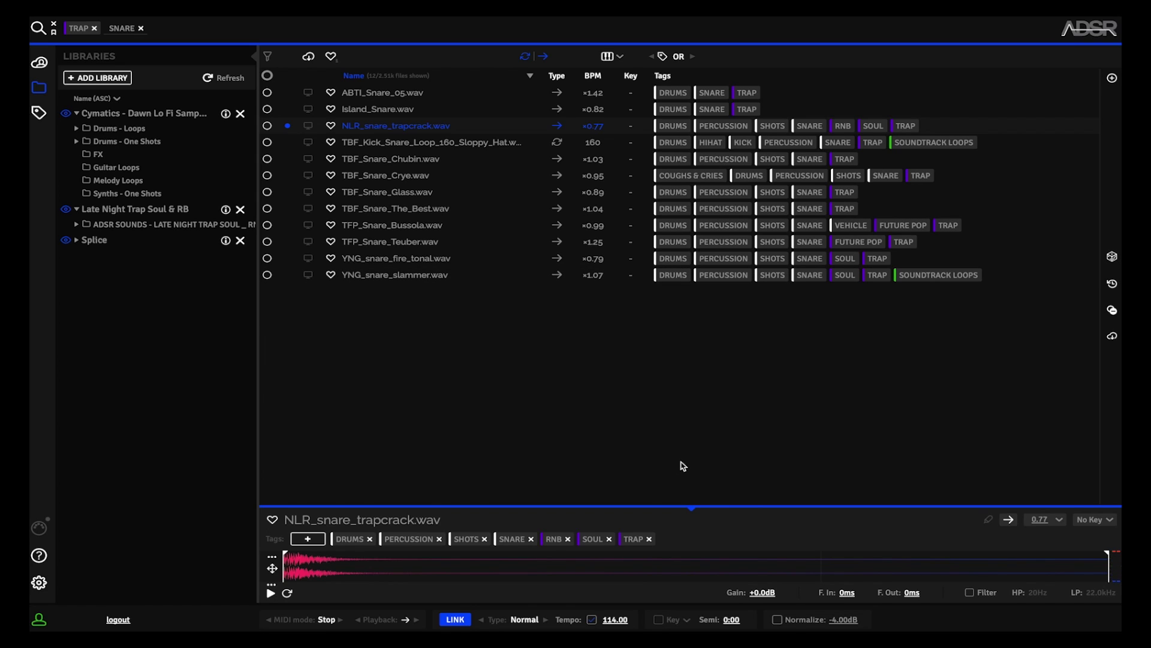
mouse_move(251, 20)
Step: Enlarge the preview panel, lower the snare's gain and audition a fade-in
drag(682, 507, 667, 346)
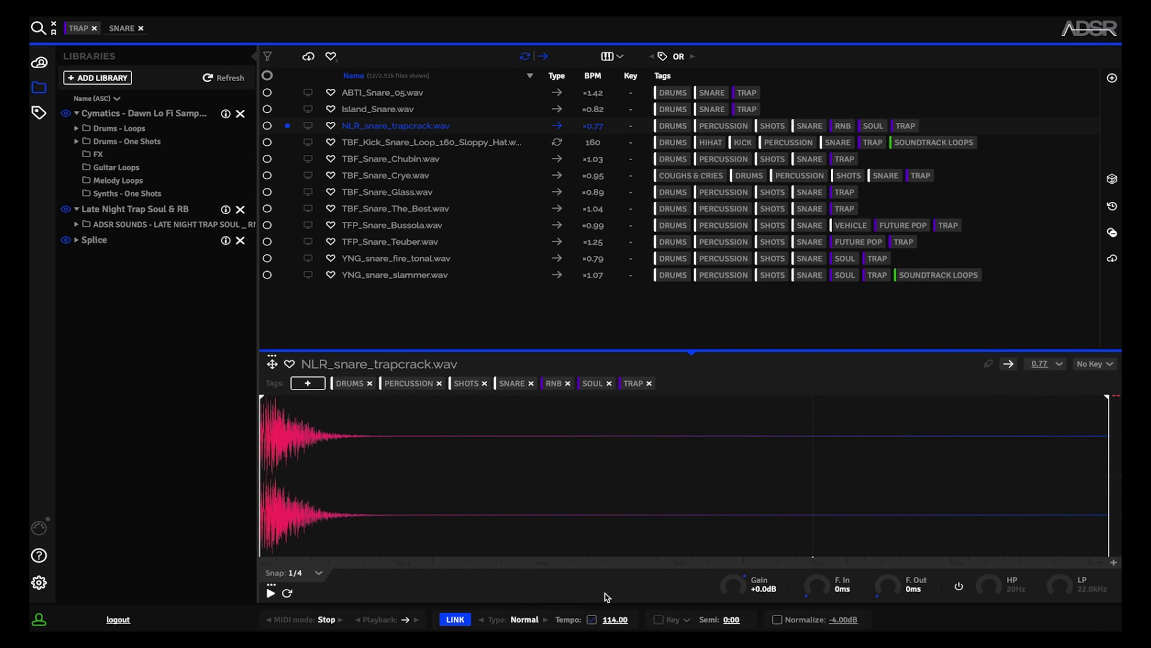
drag(742, 583, 740, 591)
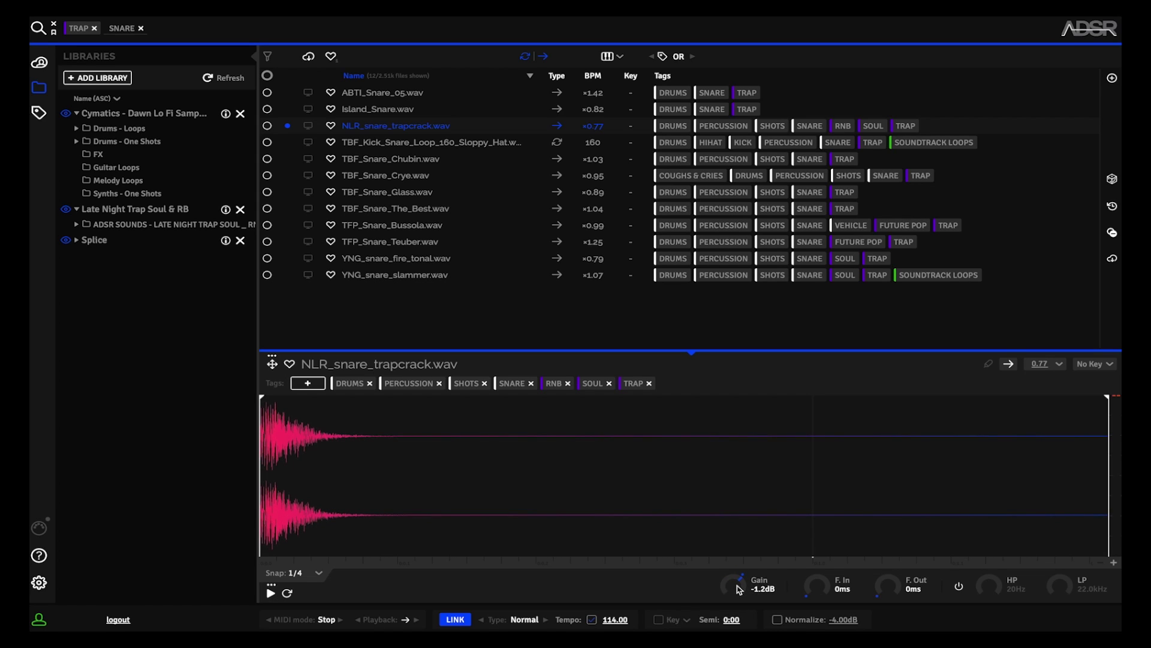
mouse_move(822, 595)
mouse_down()
mouse_move(817, 548)
mouse_move(819, 593)
mouse_move(887, 546)
mouse_move(884, 532)
mouse_move(886, 592)
mouse_up()
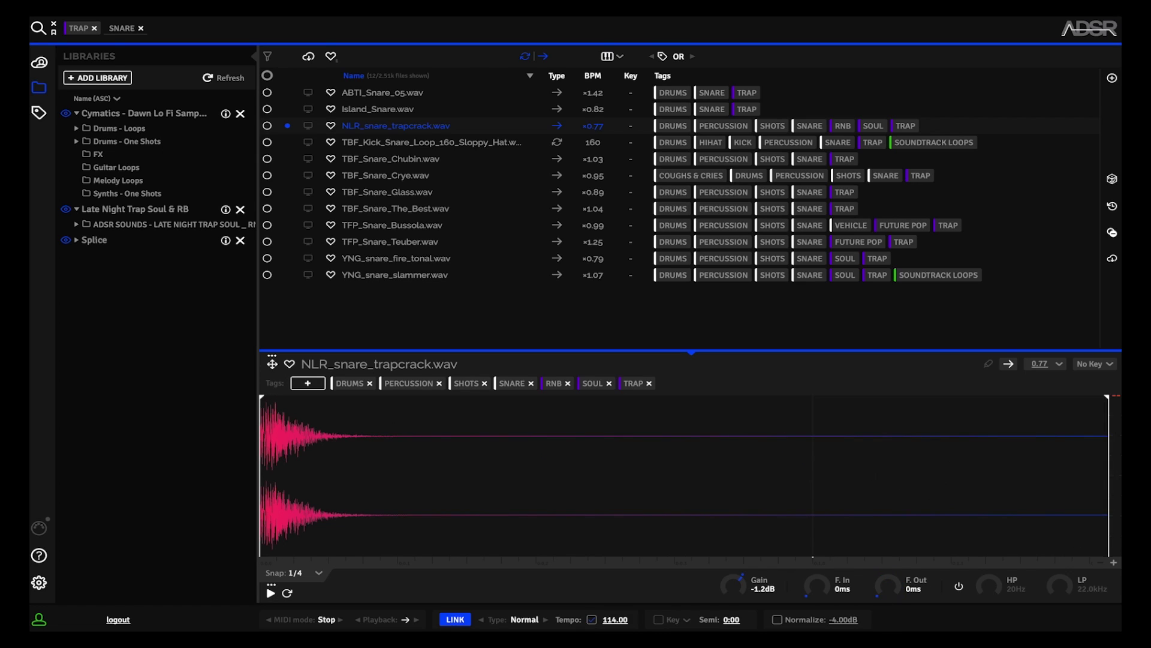
Step: Enable the snare's filter with a 60Hz high-pass and 9.0kHz low-pass, auditioning the result
click(958, 588)
drag(981, 594, 978, 542)
key(space)
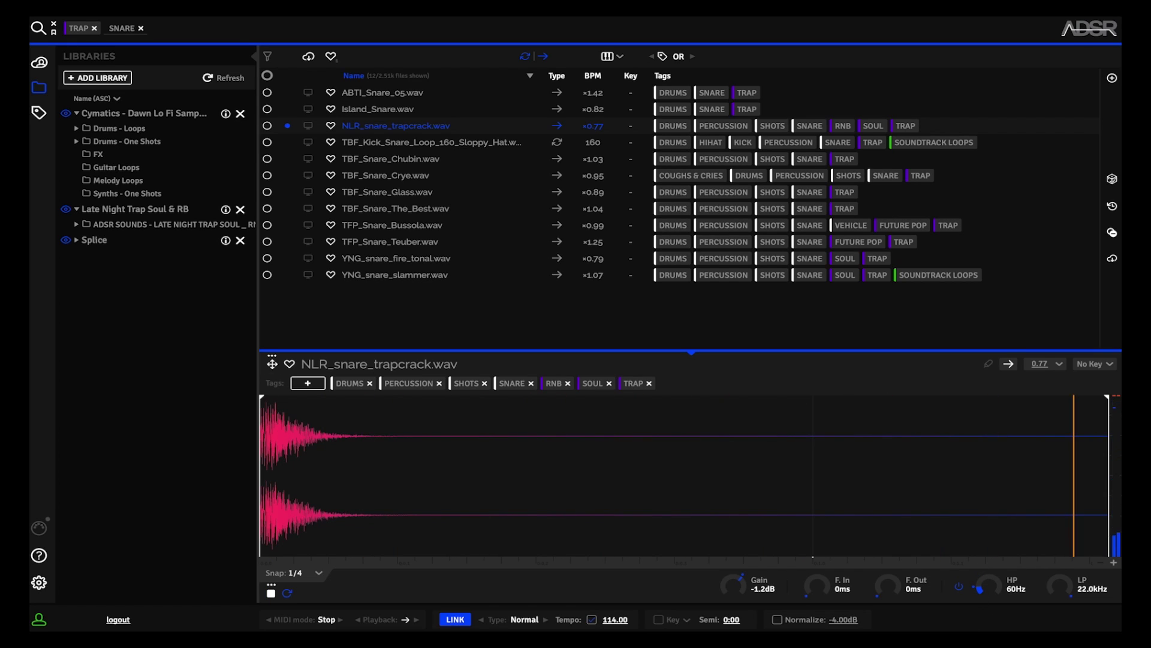
mouse_move(1060, 587)
mouse_down()
mouse_move(1064, 612)
mouse_move(1064, 584)
mouse_up()
key(space)
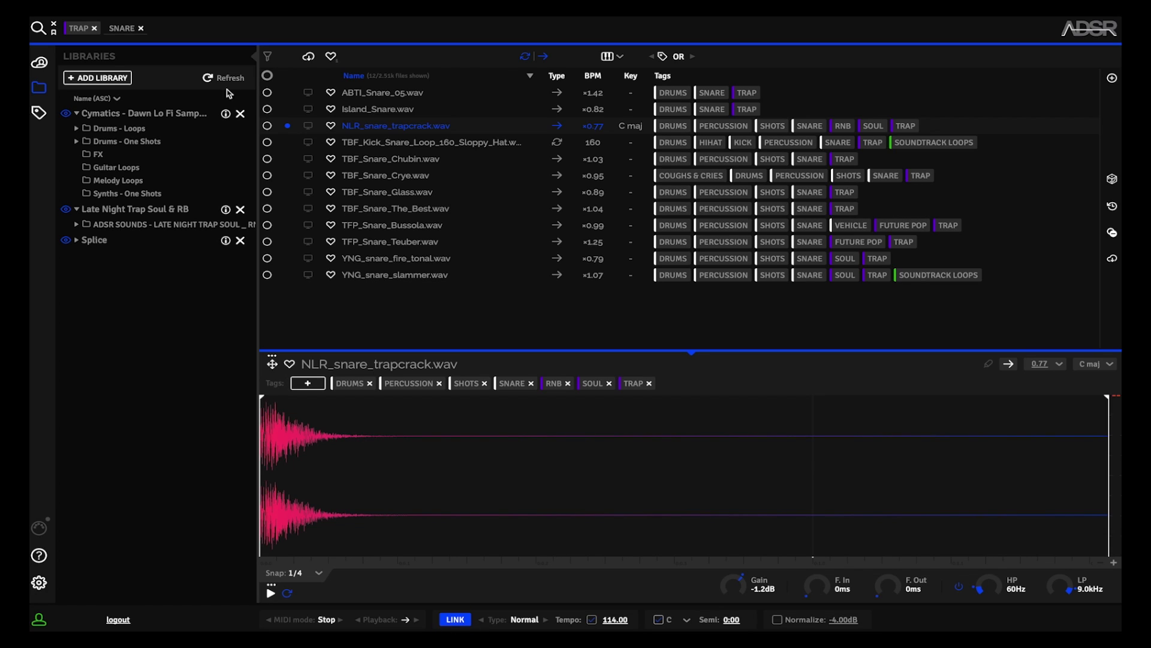
Step: Exit the sample manager's full screen and enable Link in Ableton Live
mouse_move(189, 20)
click(58, 33)
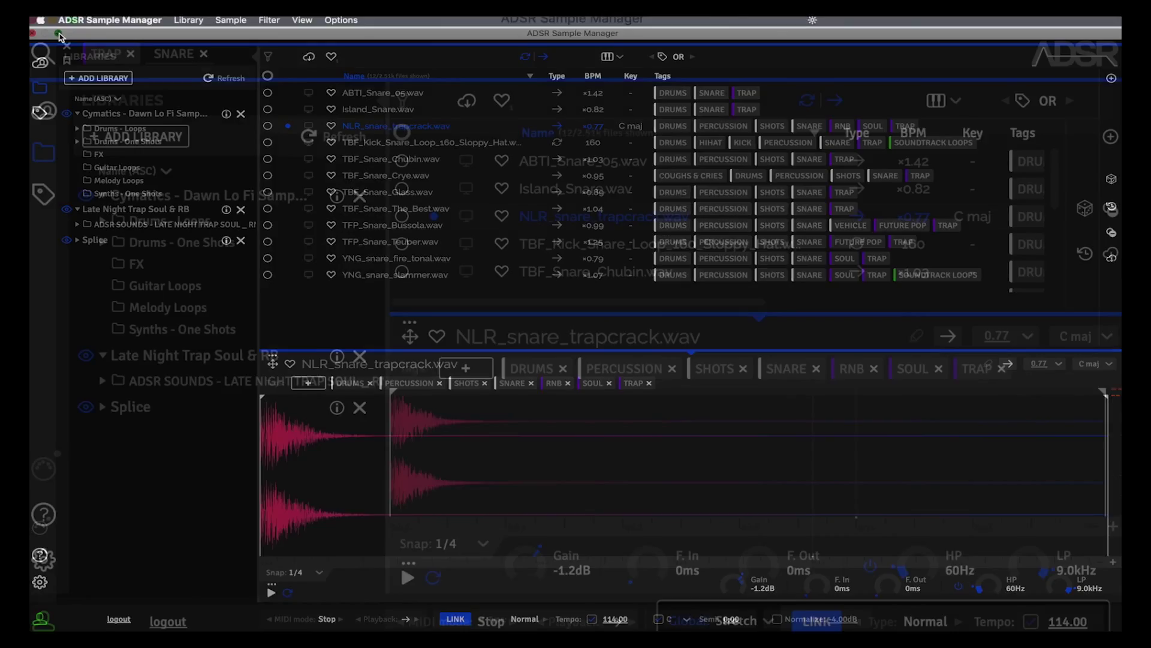
drag(331, 105, 271, 161)
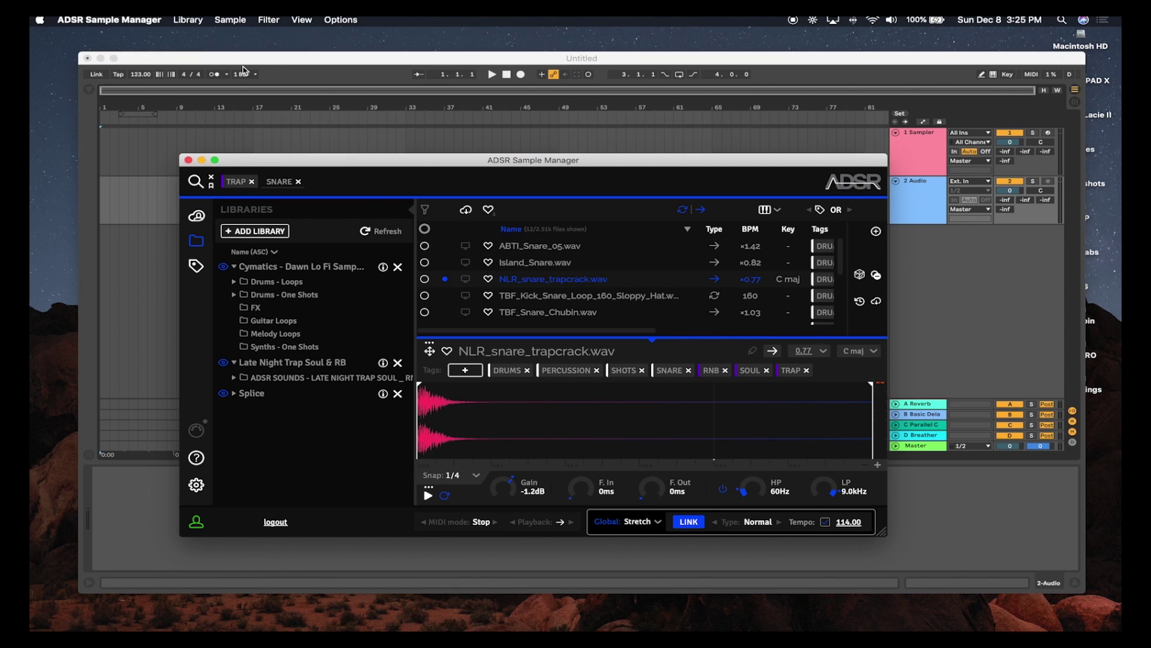
click(99, 77)
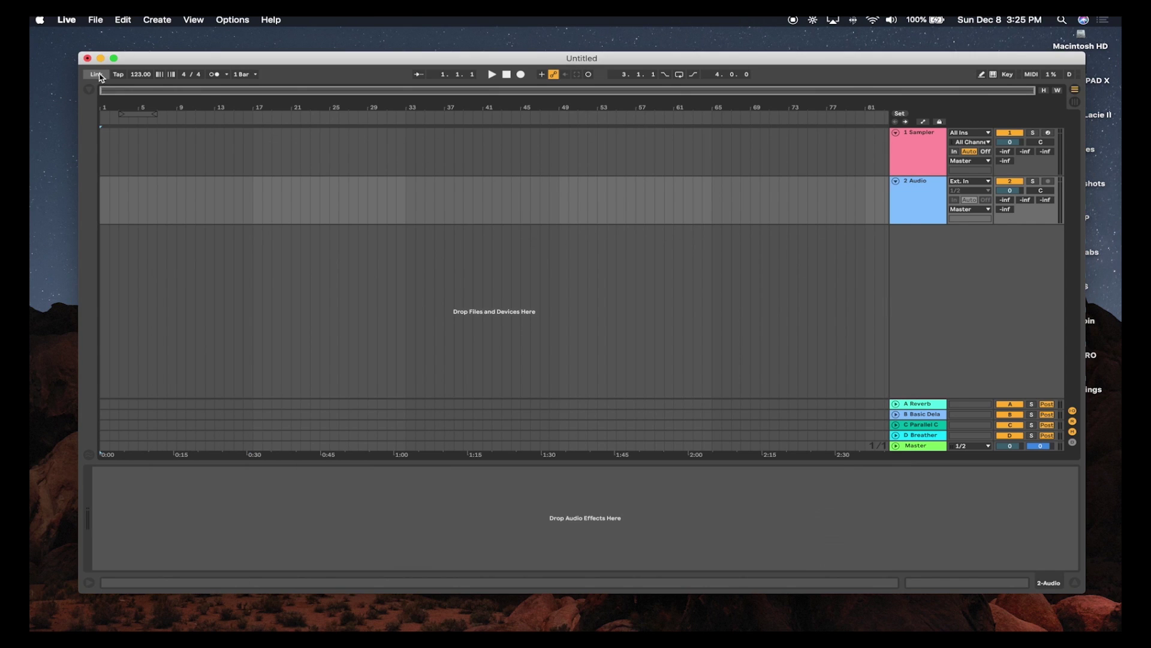
click(97, 75)
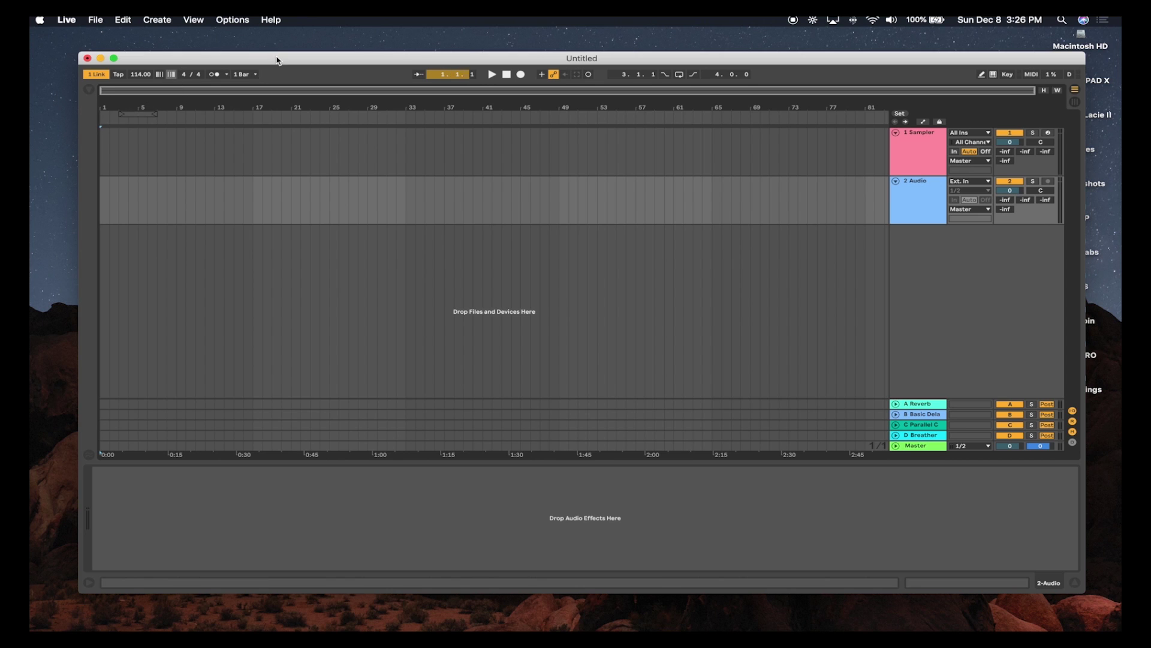
Step: Return to the sample manager and raise the shared tempo from 114 to about 116 BPM
drag(276, 60, 333, 189)
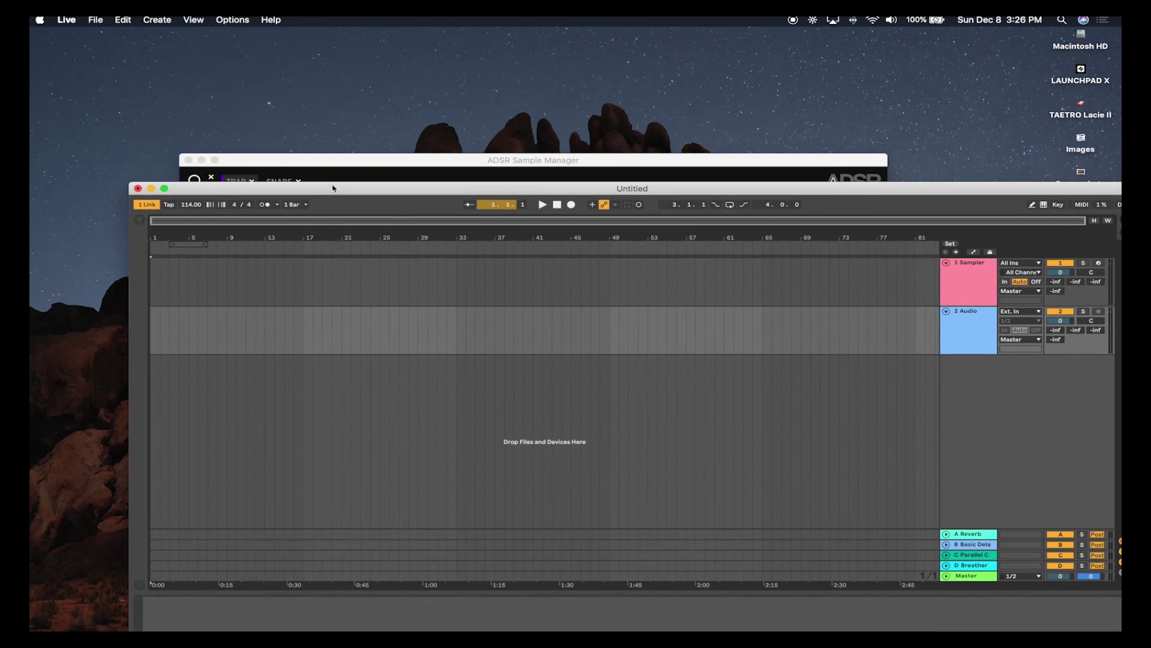
click(264, 175)
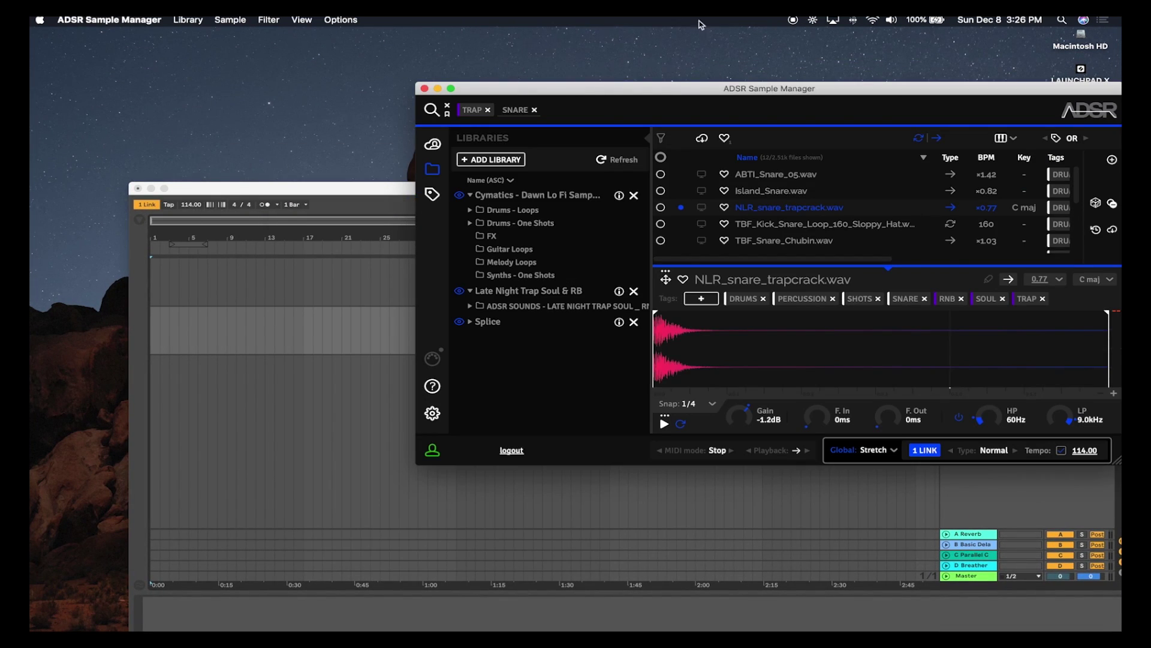
drag(688, 88, 592, 71)
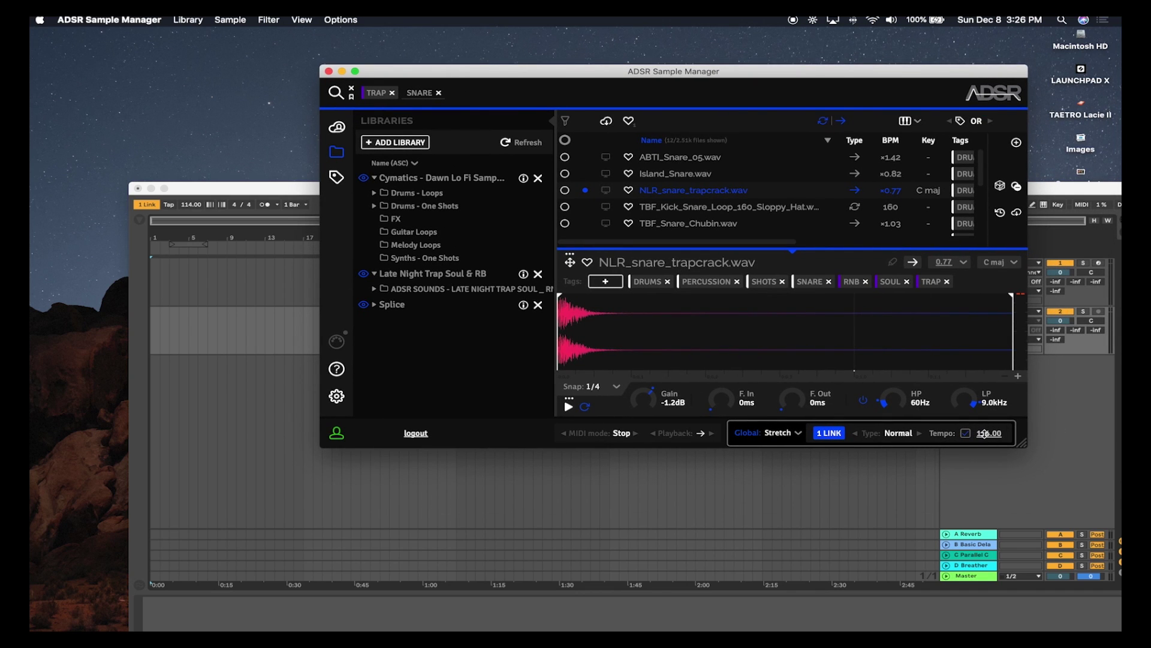
drag(984, 433, 975, 368)
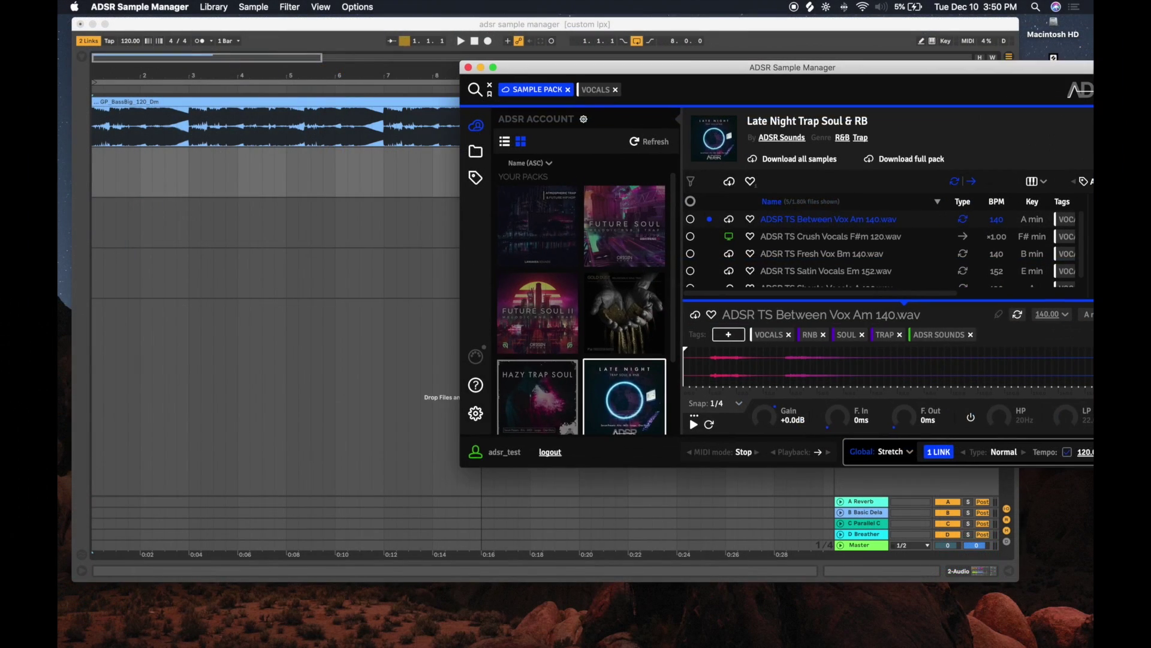
drag(950, 71, 934, 69)
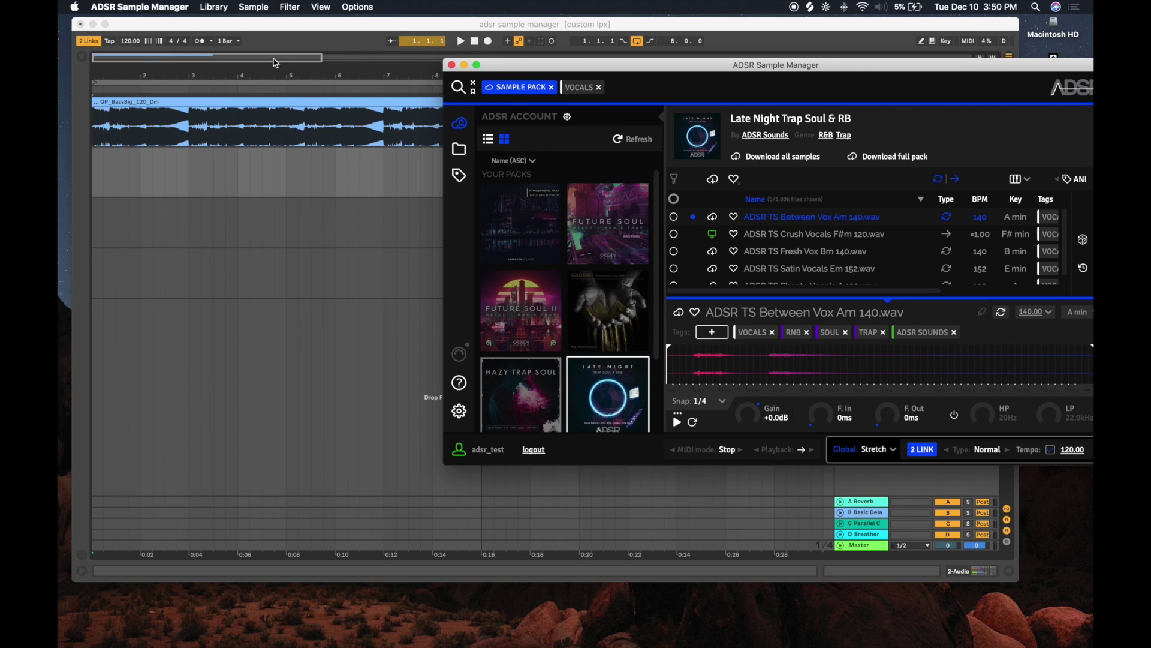
drag(752, 67, 725, 57)
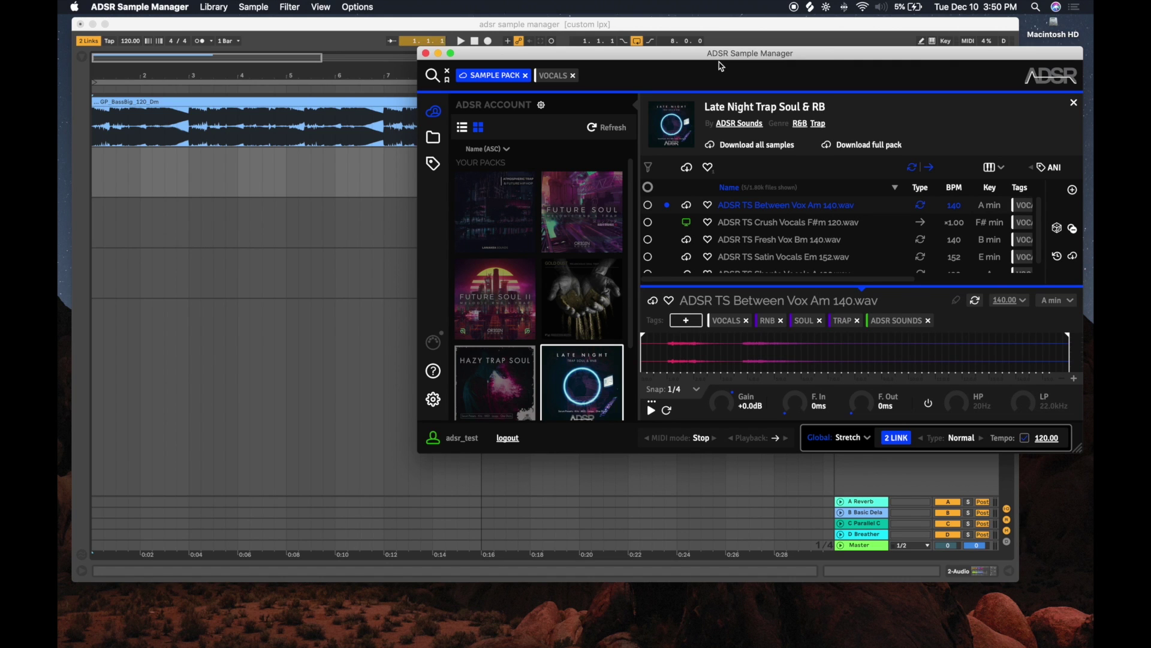
Step: Make the sample manager full screen and enable key matching with D as the key
click(451, 54)
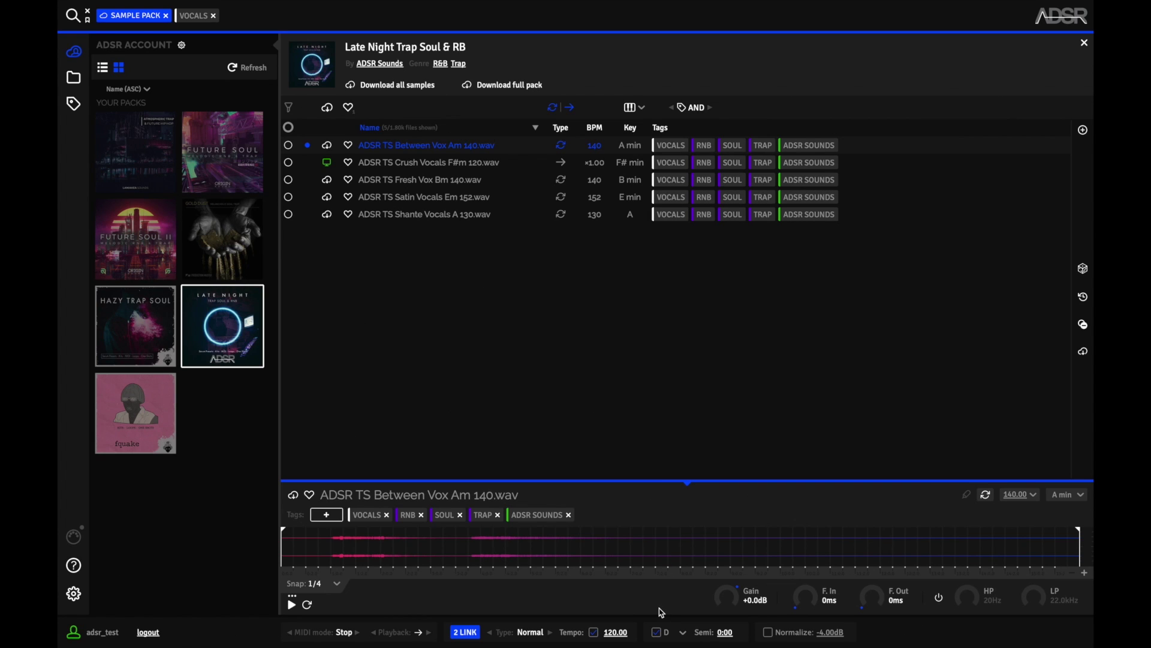
click(660, 639)
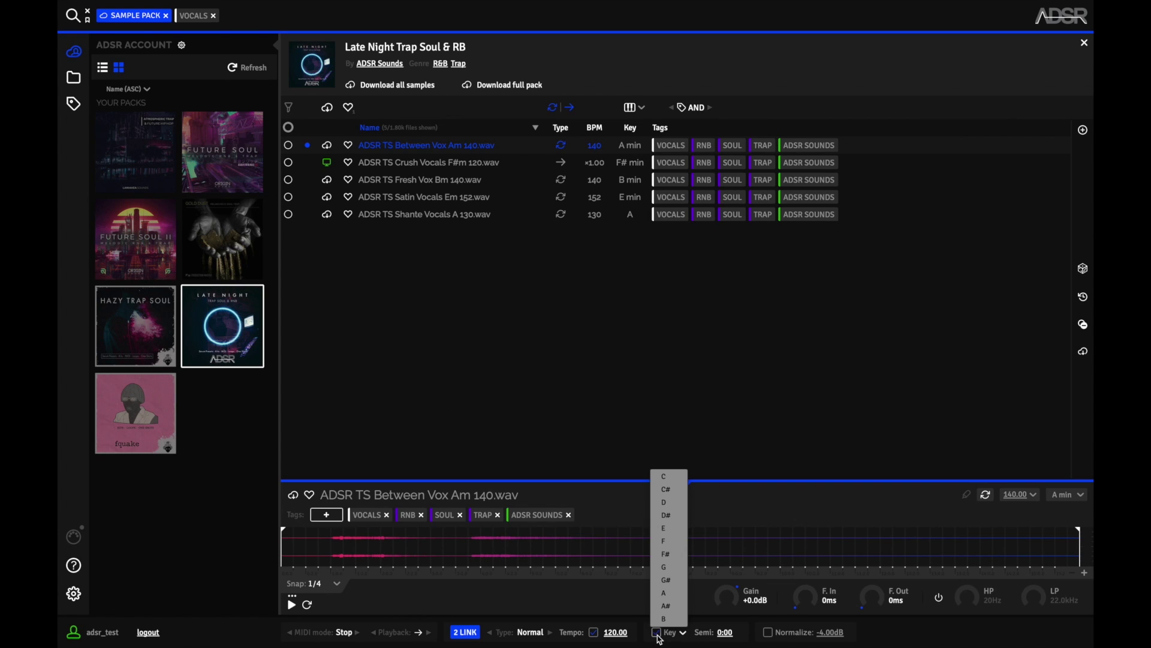
click(656, 634)
click(667, 502)
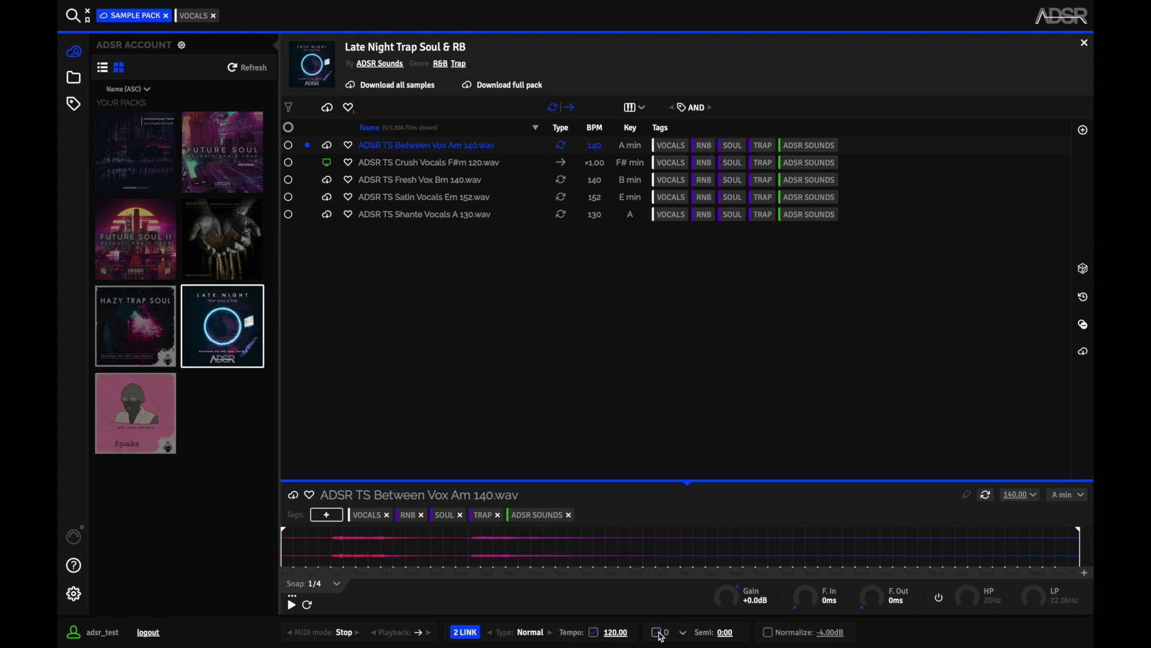
Step: Exit the sample manager's full screen and start the GP_BassBig_120_Dm arrangement playing in Live
click(92, 22)
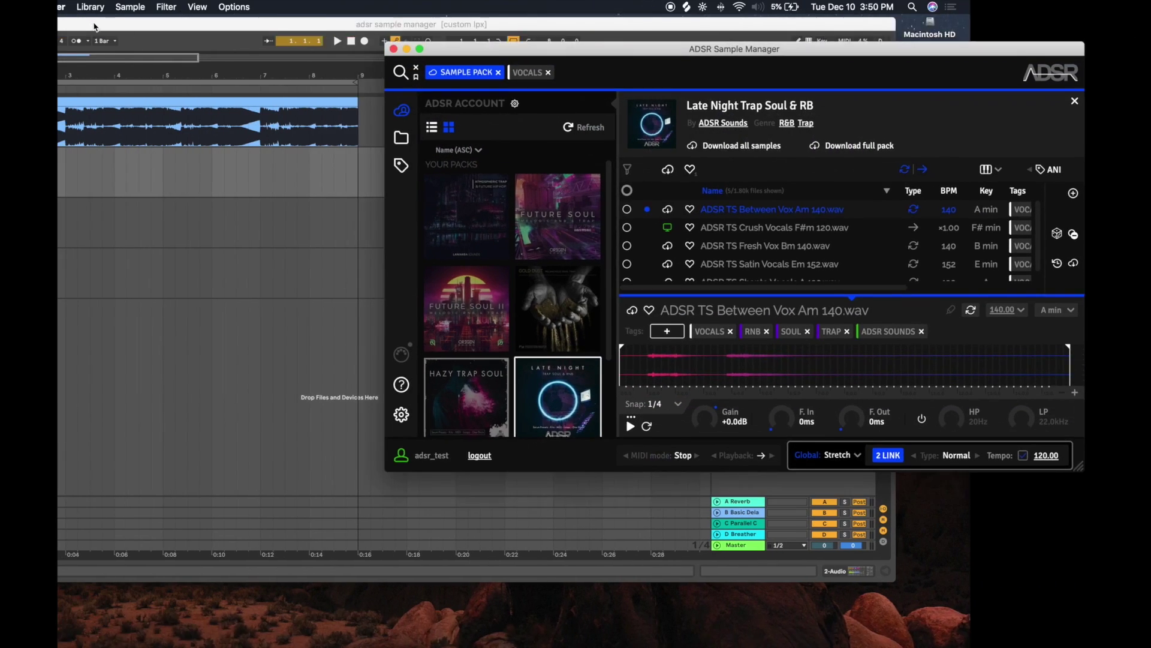
click(162, 101)
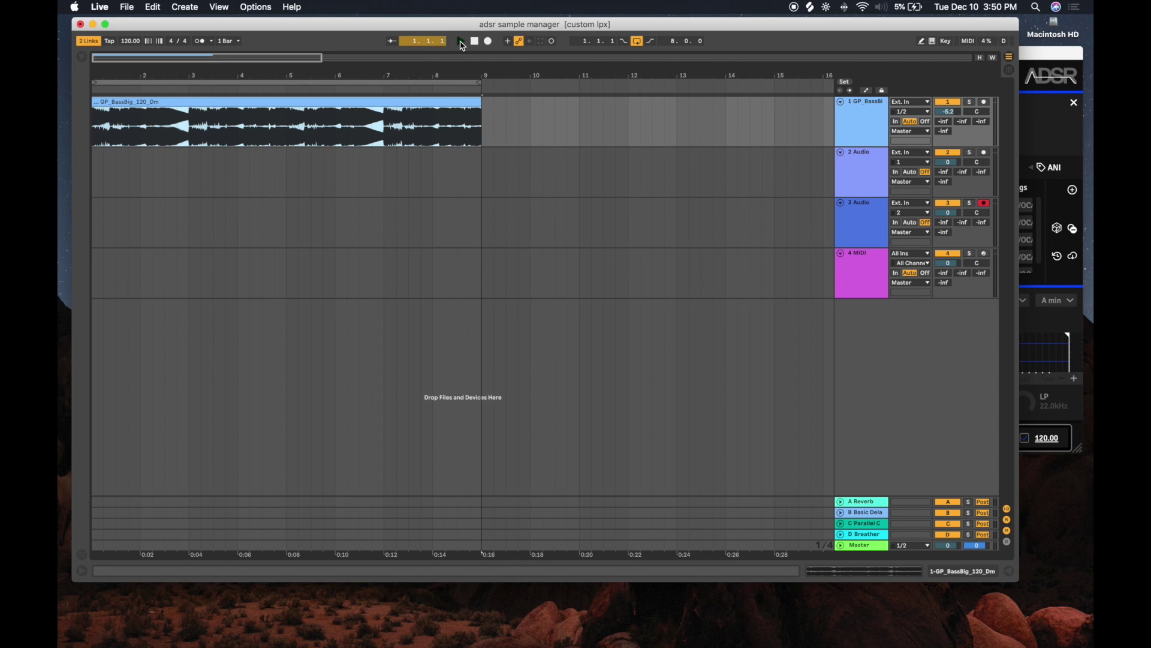
click(461, 42)
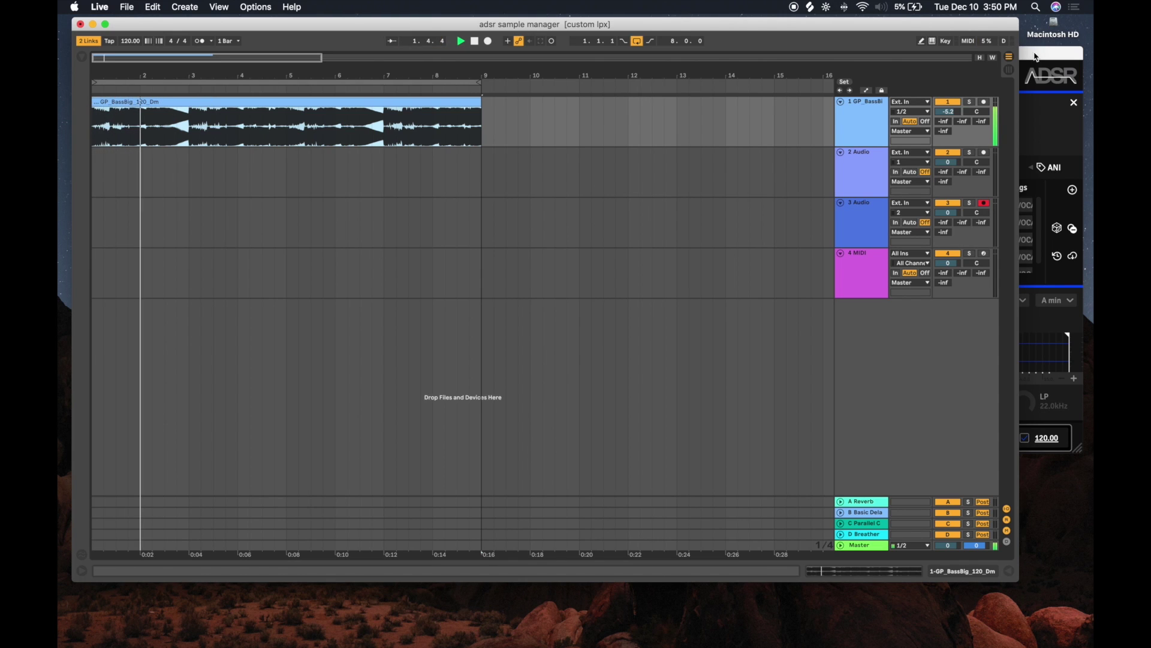
Step: Bring ADSR Sample Manager back, shift its window left, and make it fill the screen
click(1036, 57)
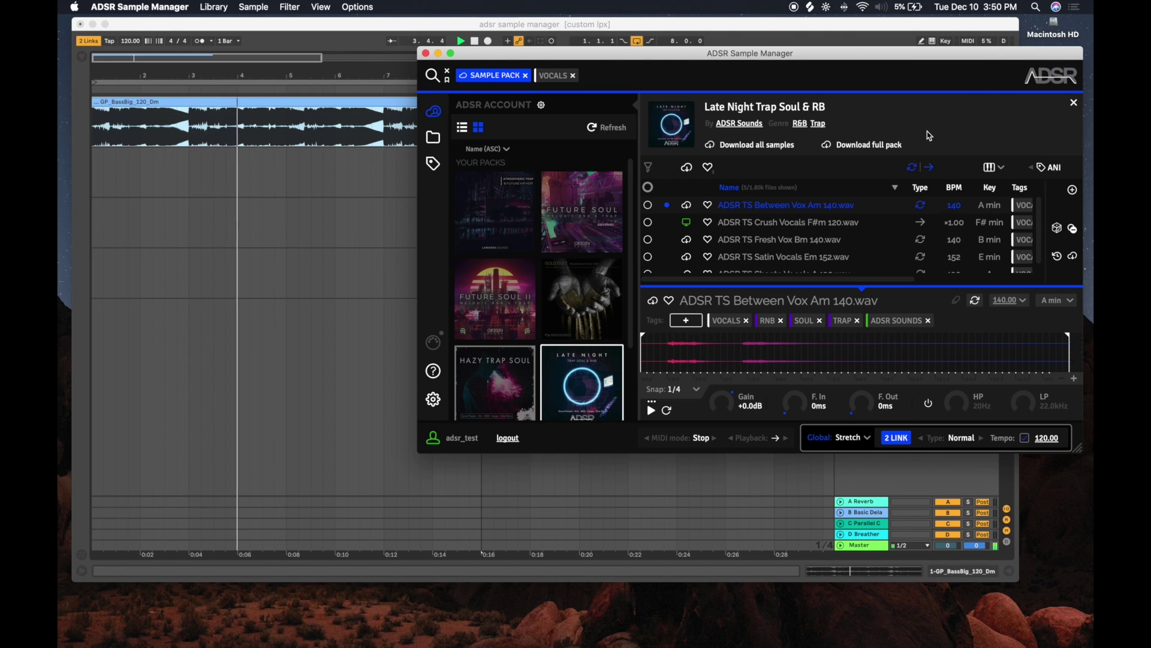
drag(750, 53, 647, 44)
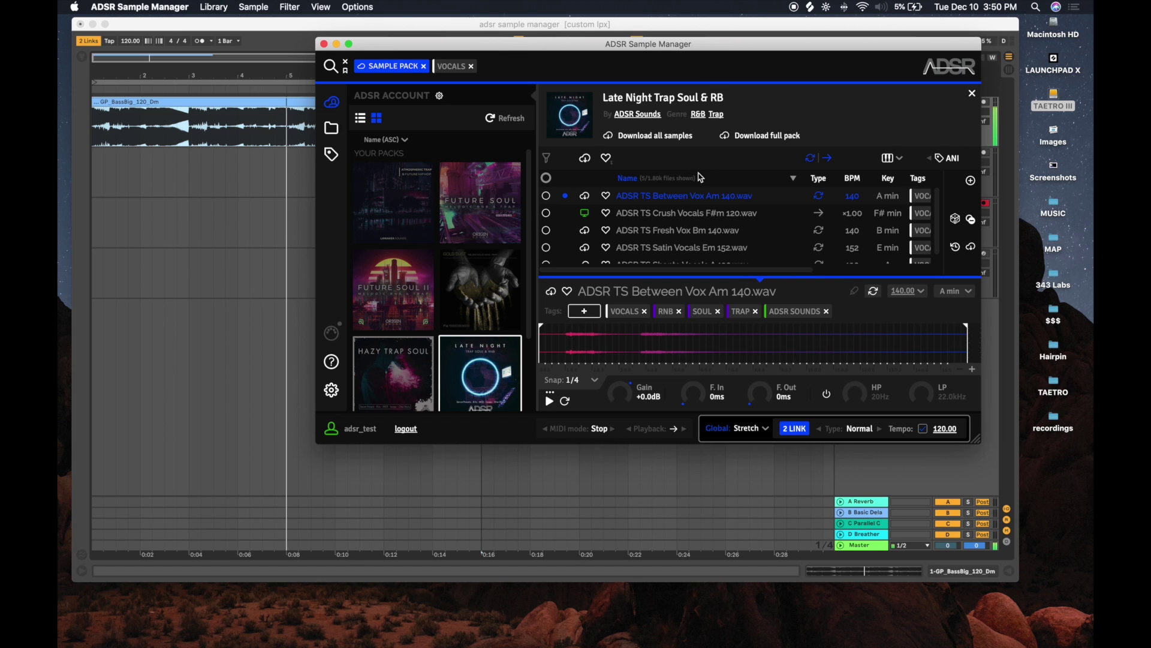
key(ctrl+super+f)
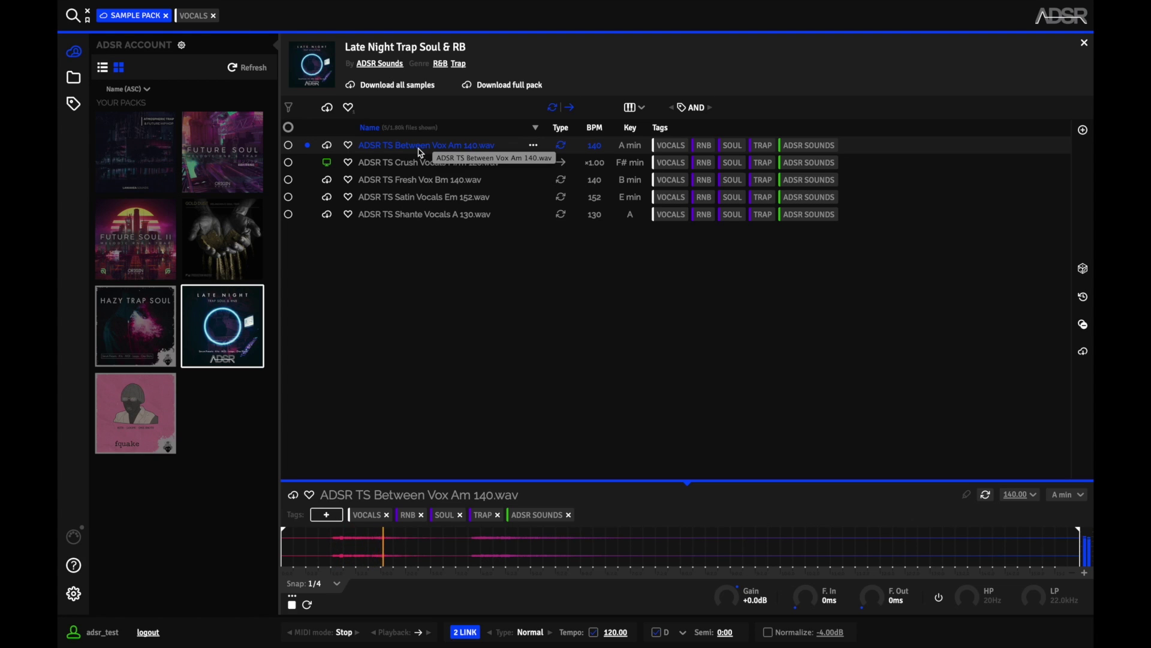
Step: Preview Crush Vocals F#m and Fresh Vox Bm, then return to Between Vox Am
key(Down)
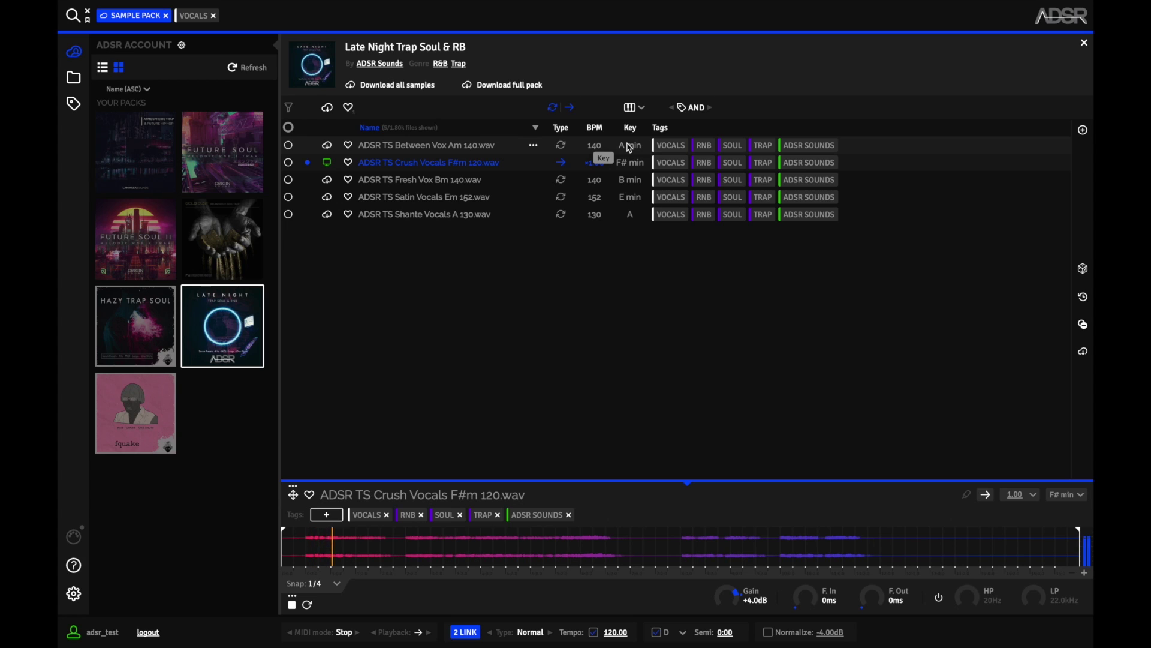
key(Down)
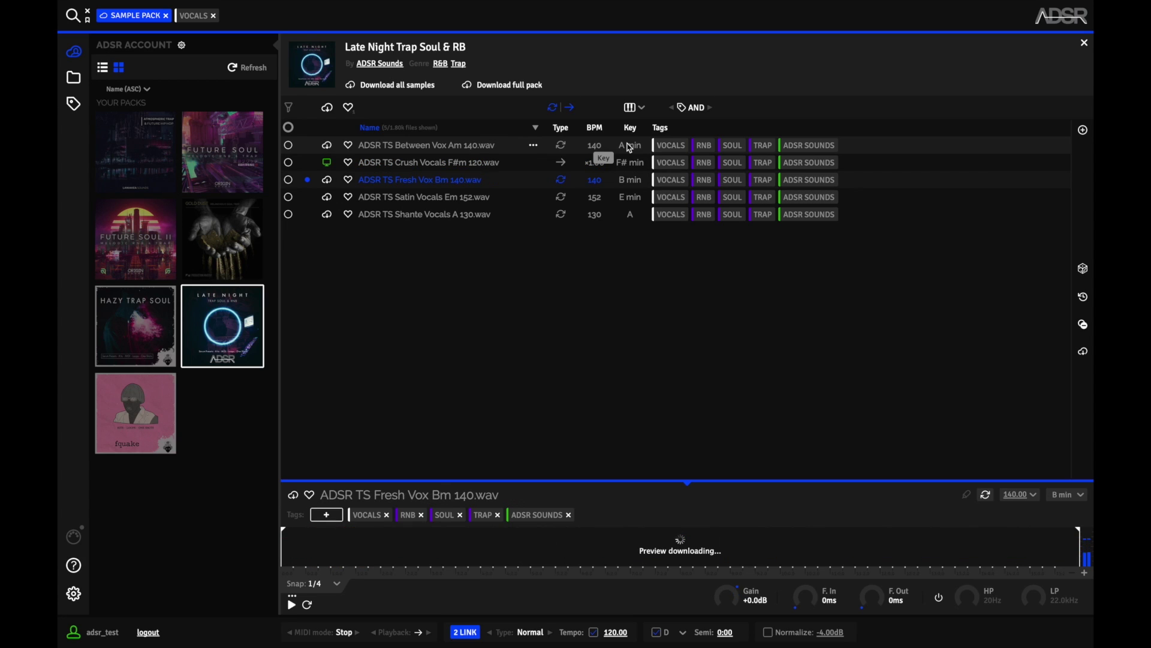
key(Up)
key(Up)
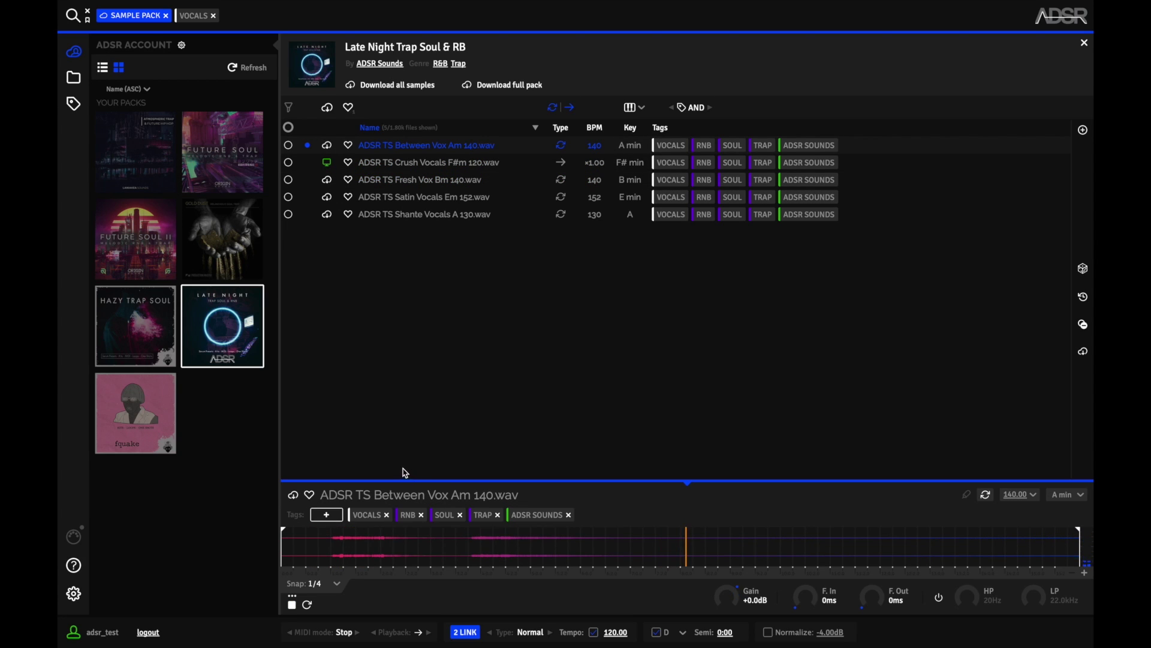
Step: Set Quantize Preview to Snap 1/4, move Between Vox Am's start later, and preview it
click(293, 600)
mouse_move(332, 514)
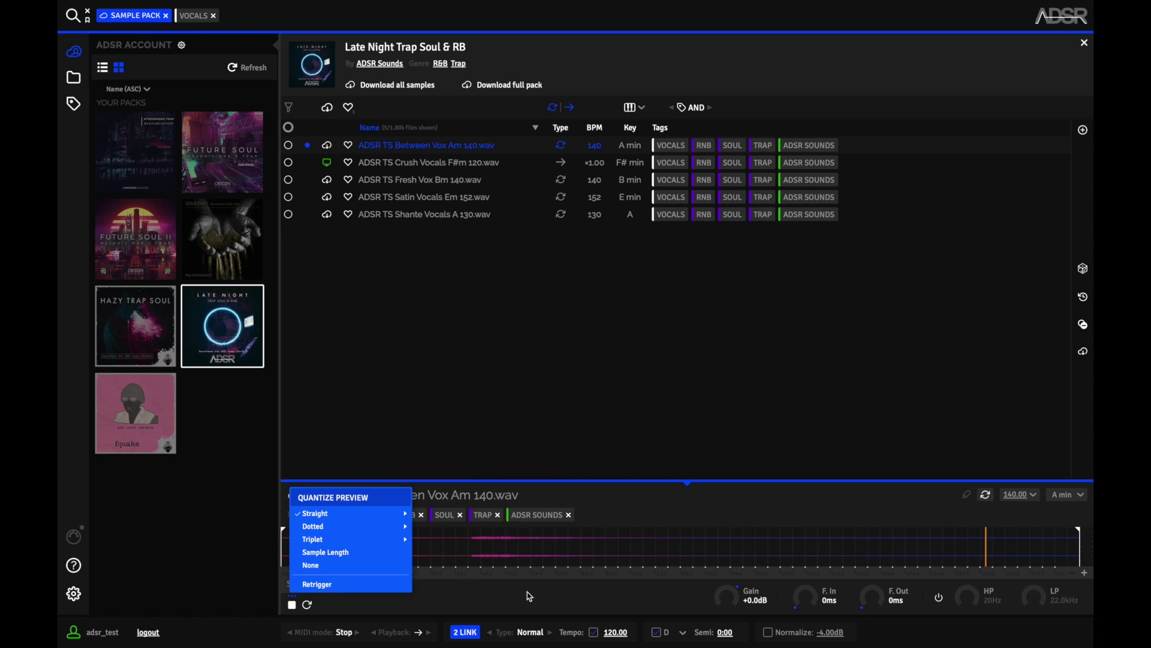
click(345, 564)
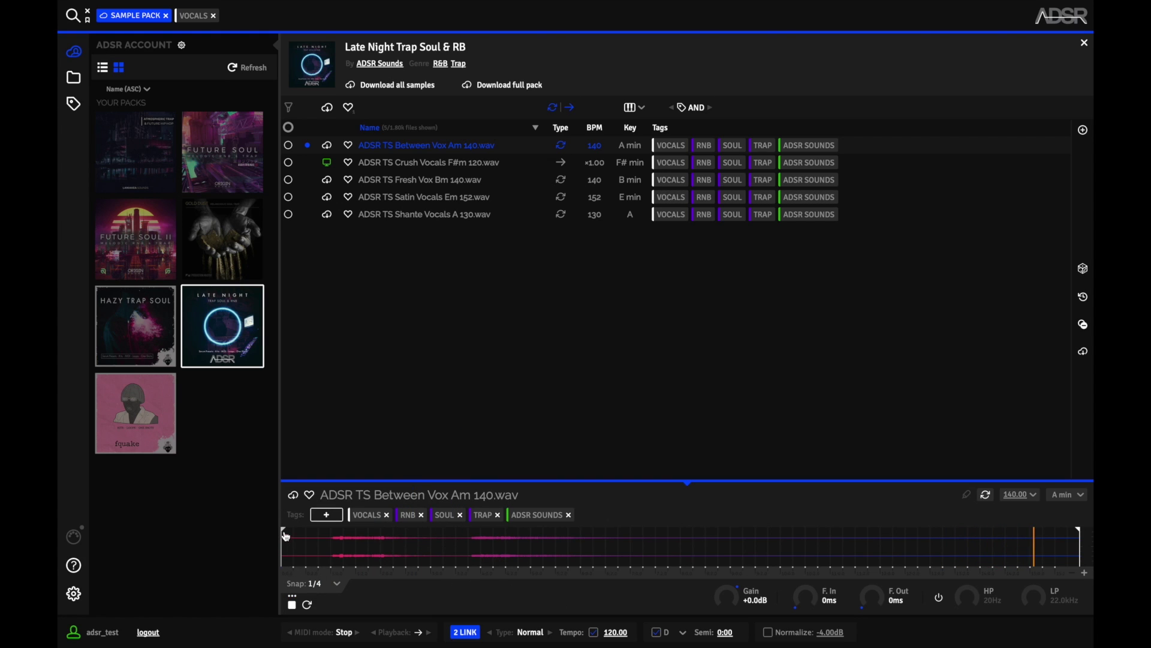
drag(283, 540, 337, 536)
click(348, 568)
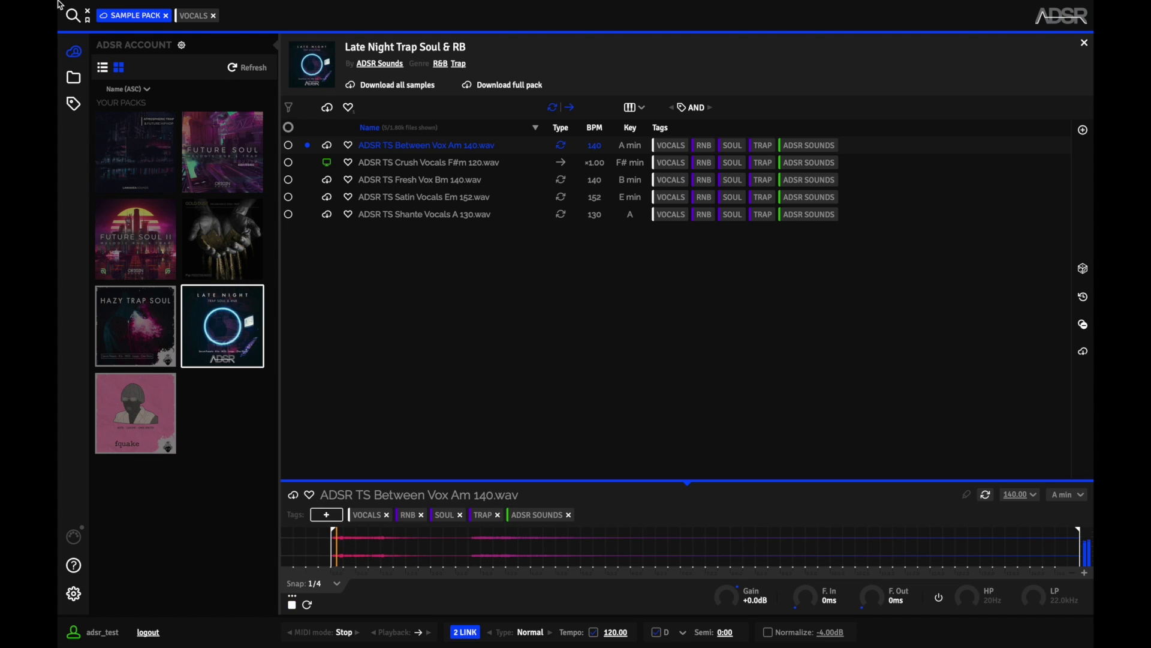
mouse_move(99, 23)
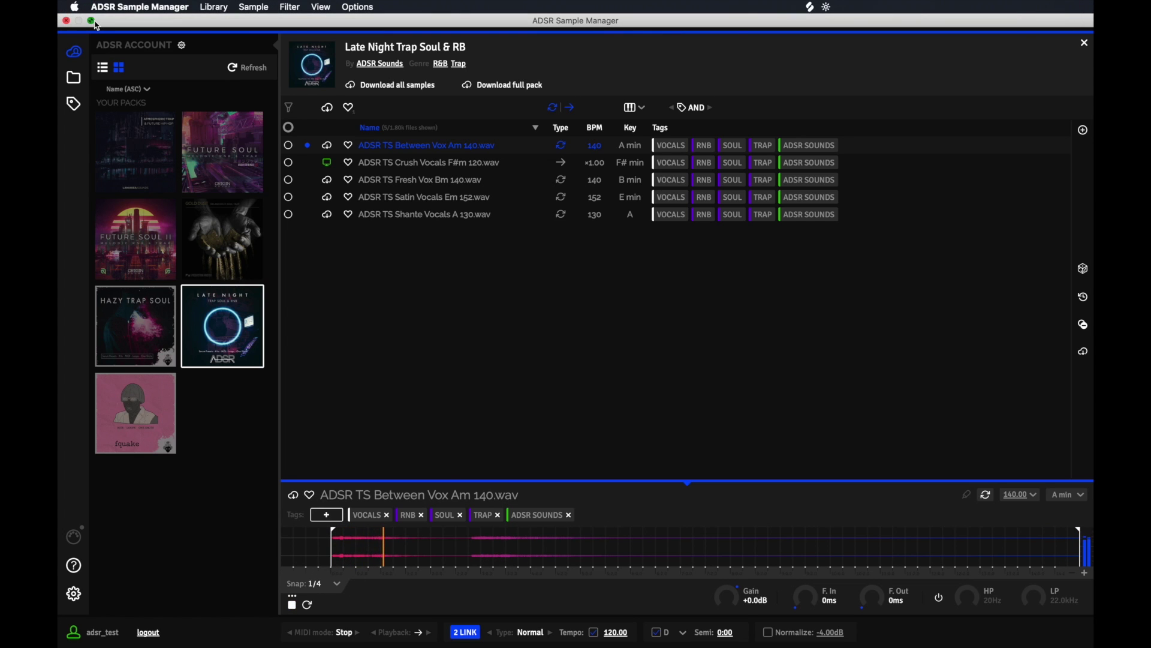
Step: Restart Live's playback from the beginning, then restart the sample manager's preview
click(91, 21)
click(169, 114)
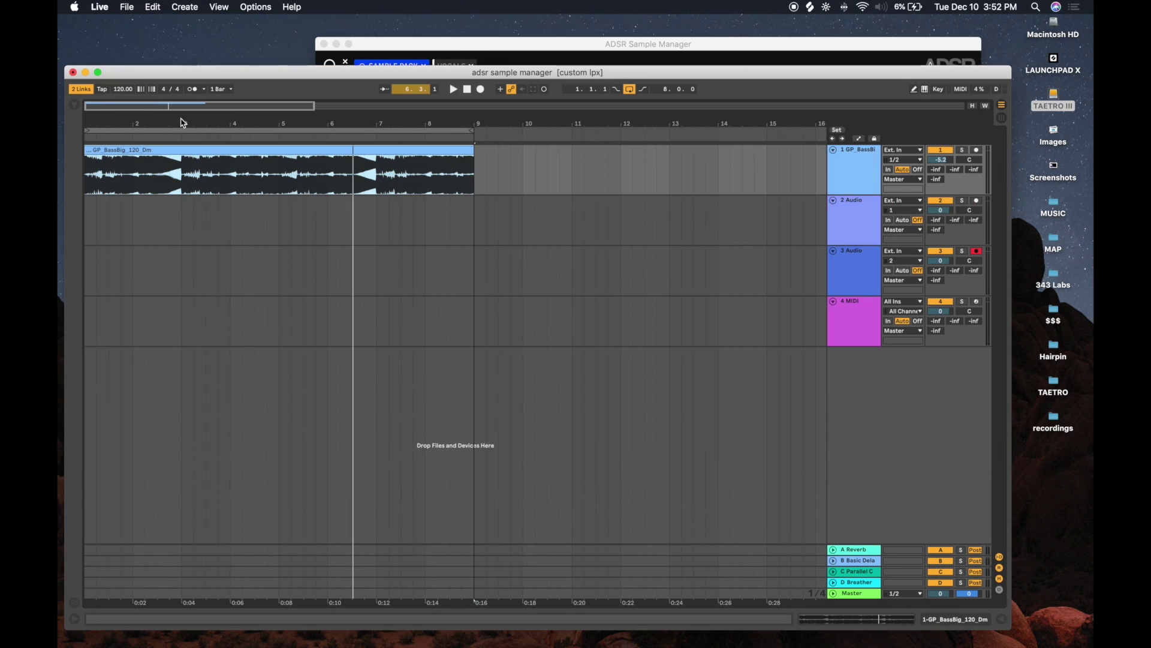
click(467, 90)
click(453, 90)
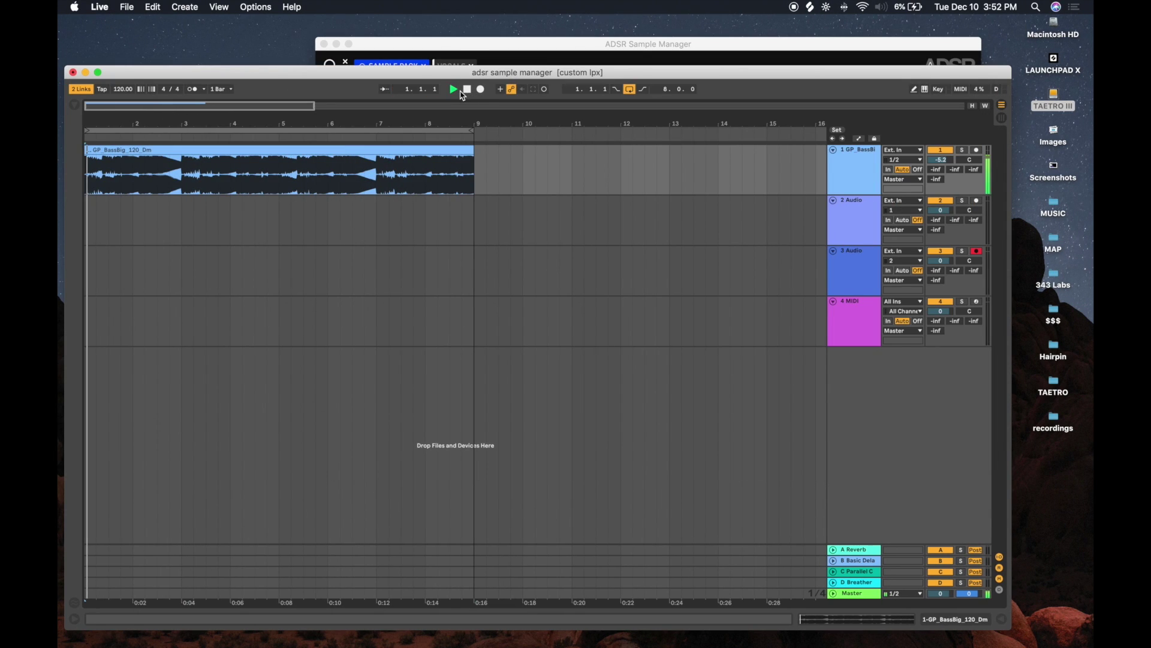
click(507, 51)
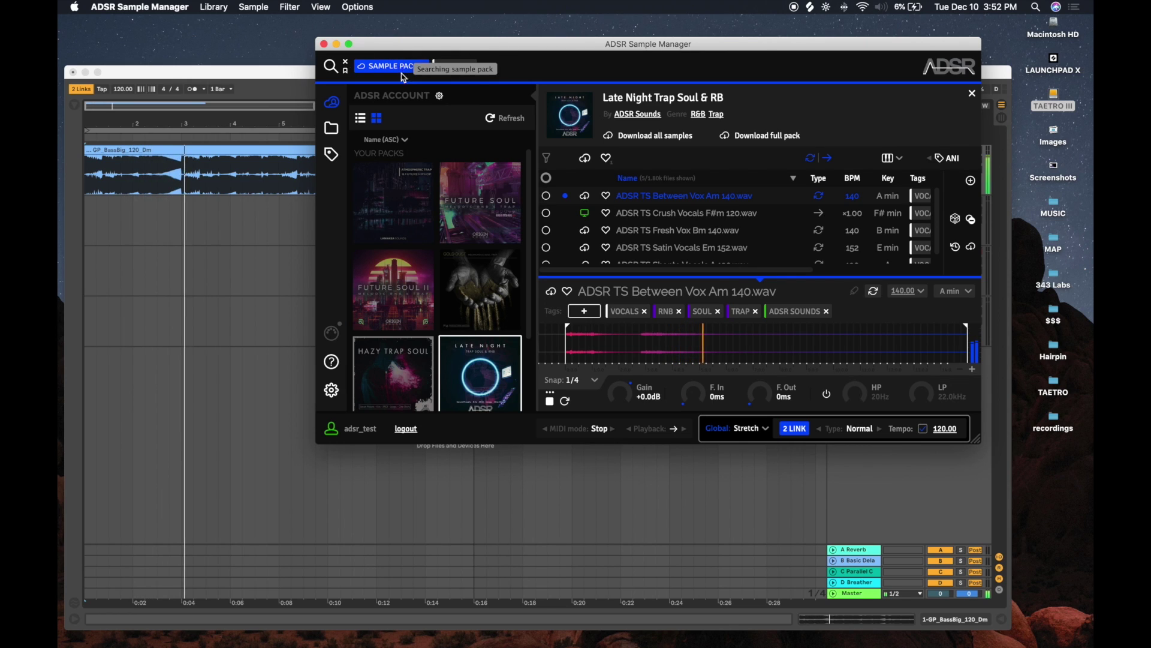
click(550, 402)
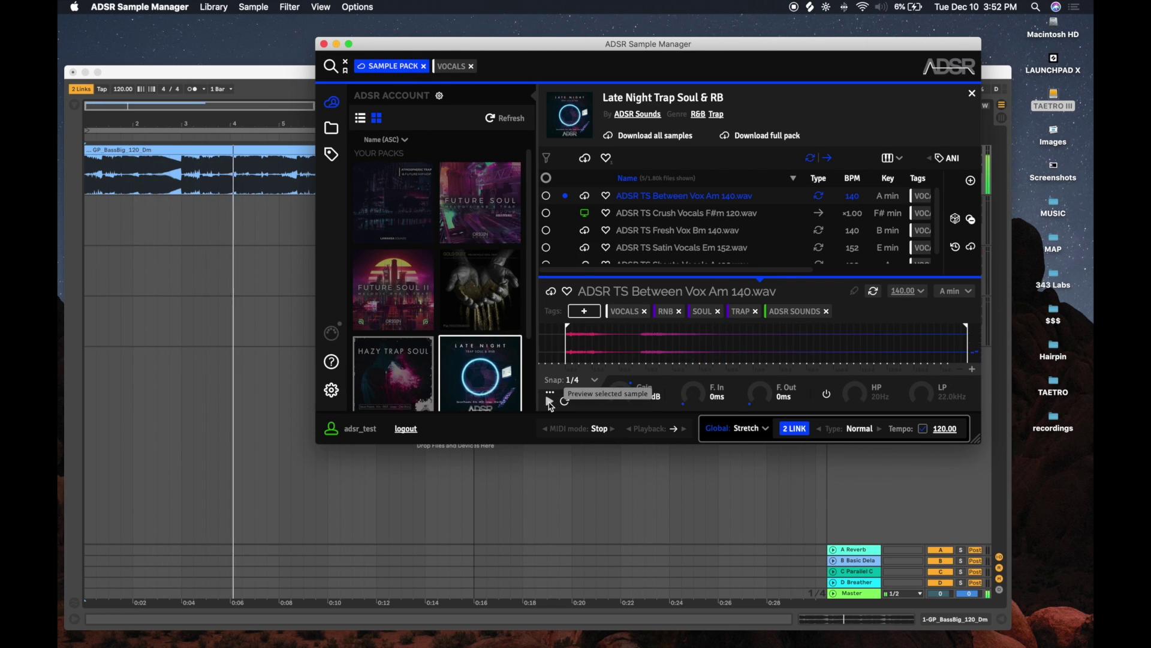
click(550, 402)
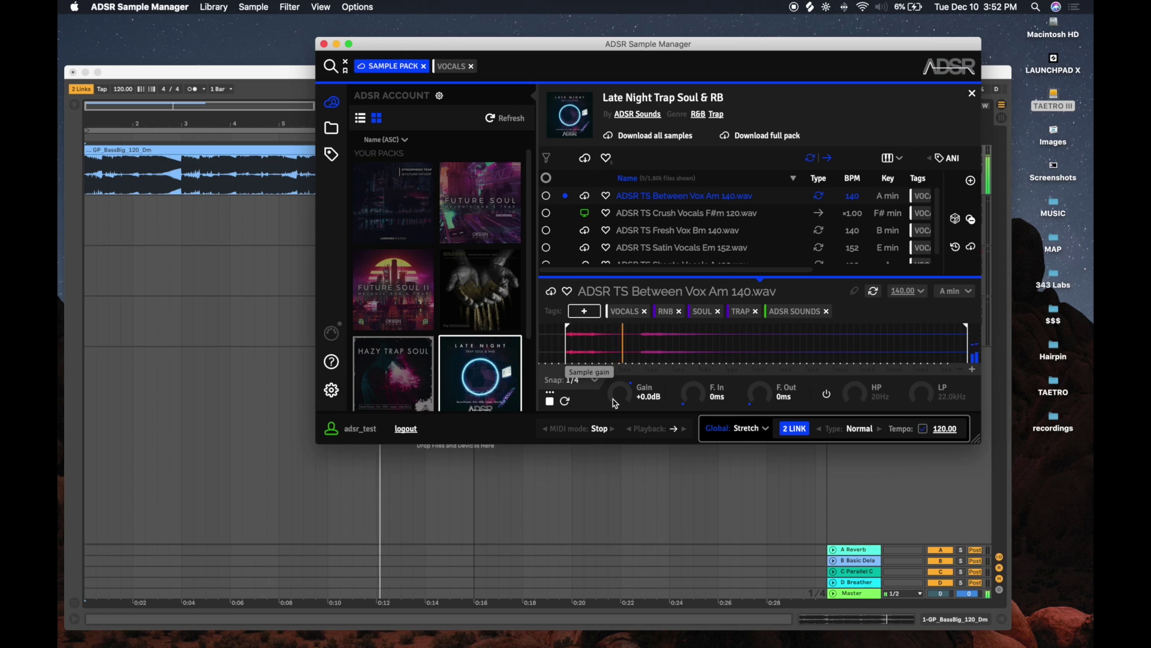
Step: Boost Crush Vocals F#m 120 to +7.0dB, trim its end, and drag it into Live
drag(616, 404, 619, 375)
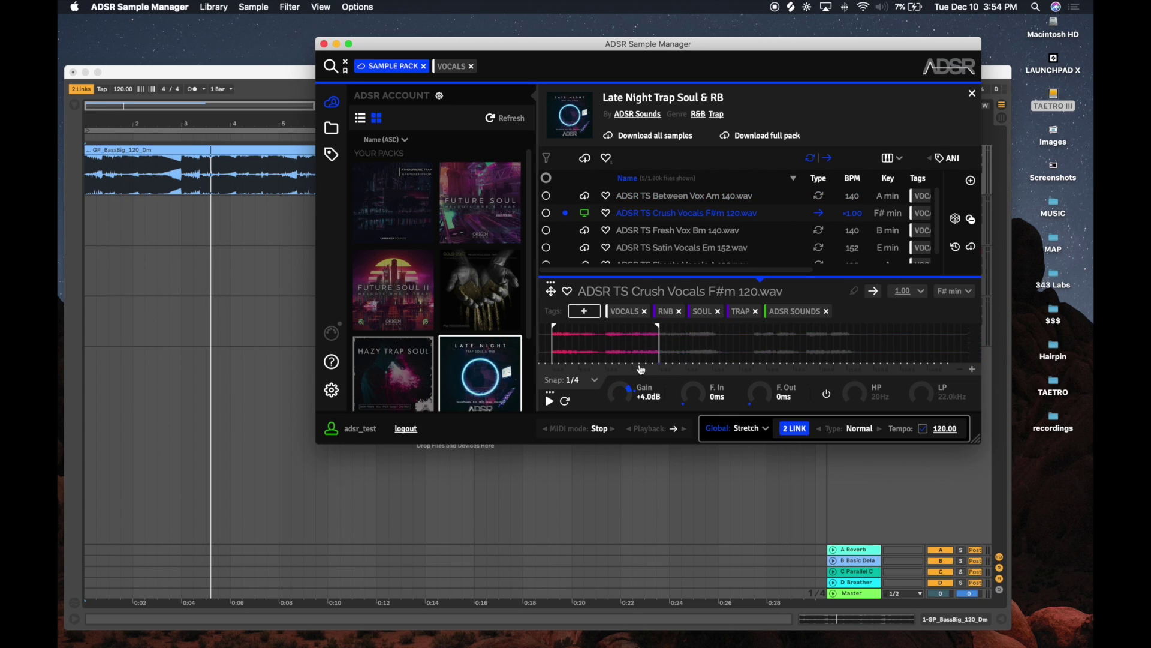
drag(642, 369, 603, 363)
drag(553, 296, 91, 229)
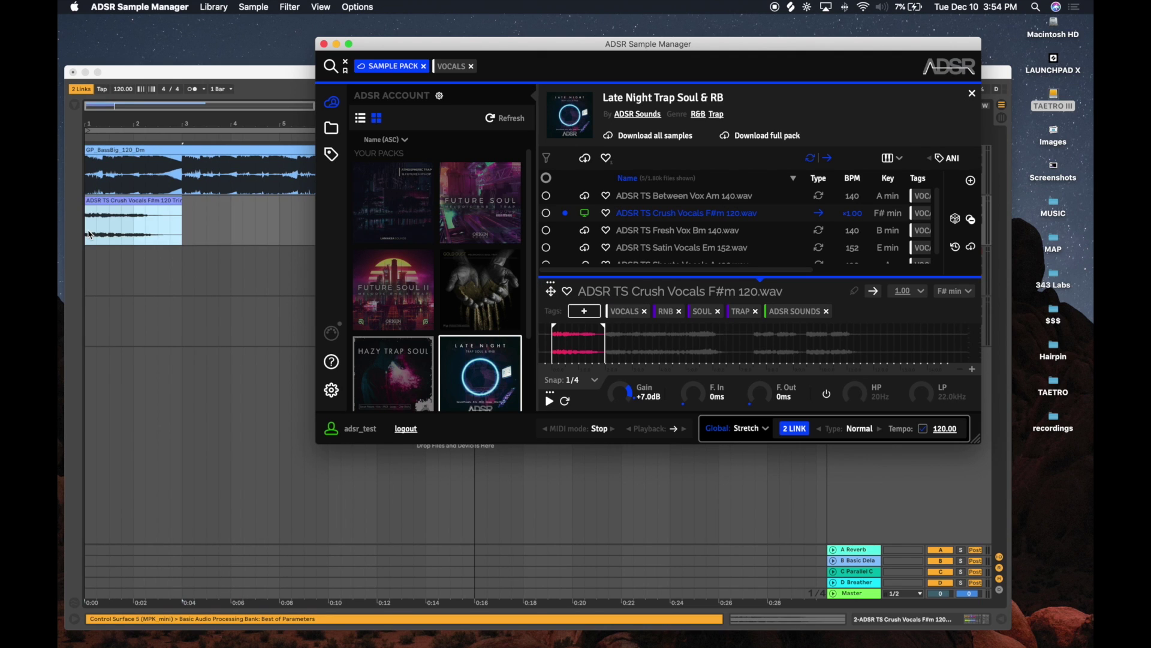
Step: Drop the Crush Vocals clip on track 2, duplicate it to bar 9, and start playback
click(177, 199)
key(super+d)
key(super+d)
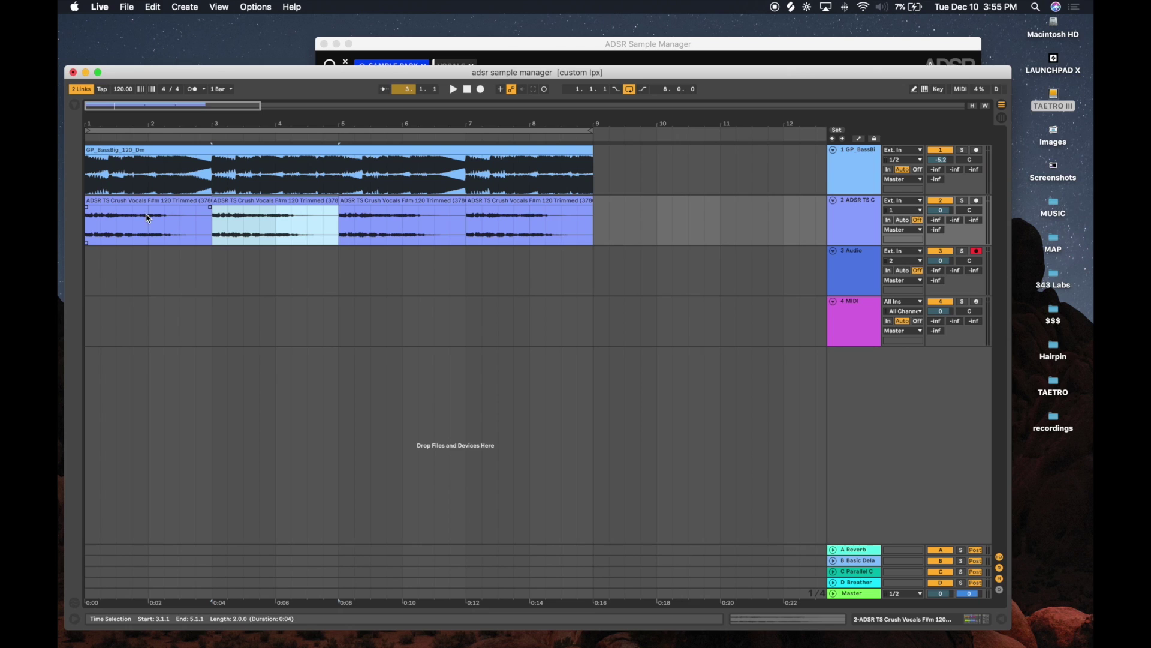
drag(128, 203, 116, 282)
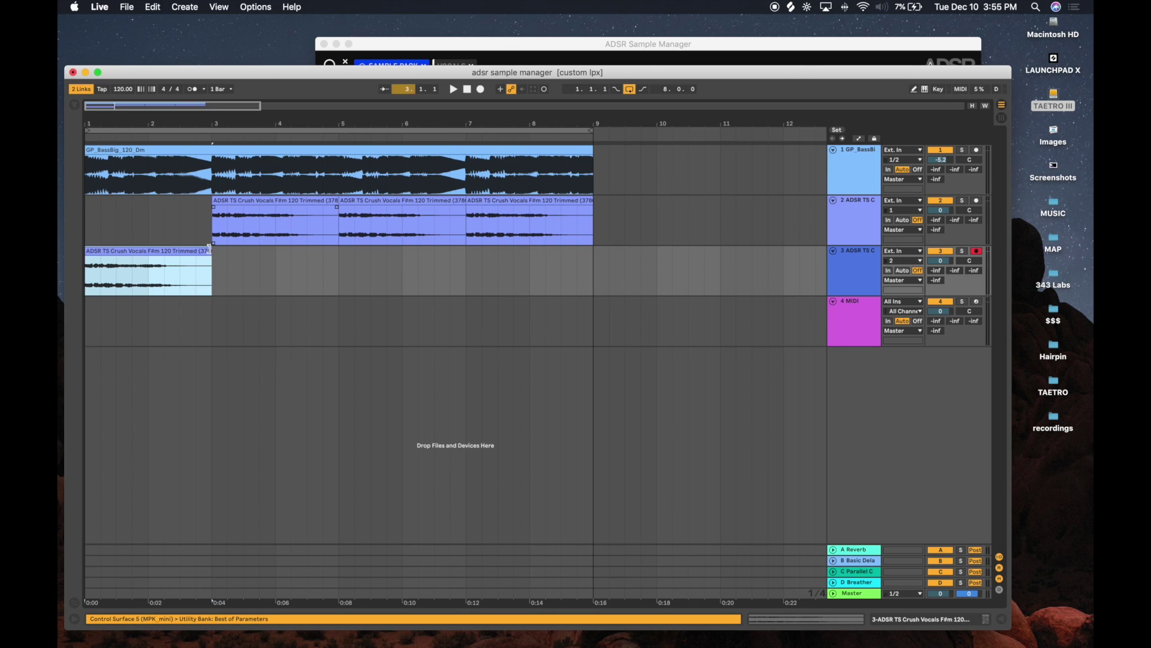
drag(210, 248, 594, 249)
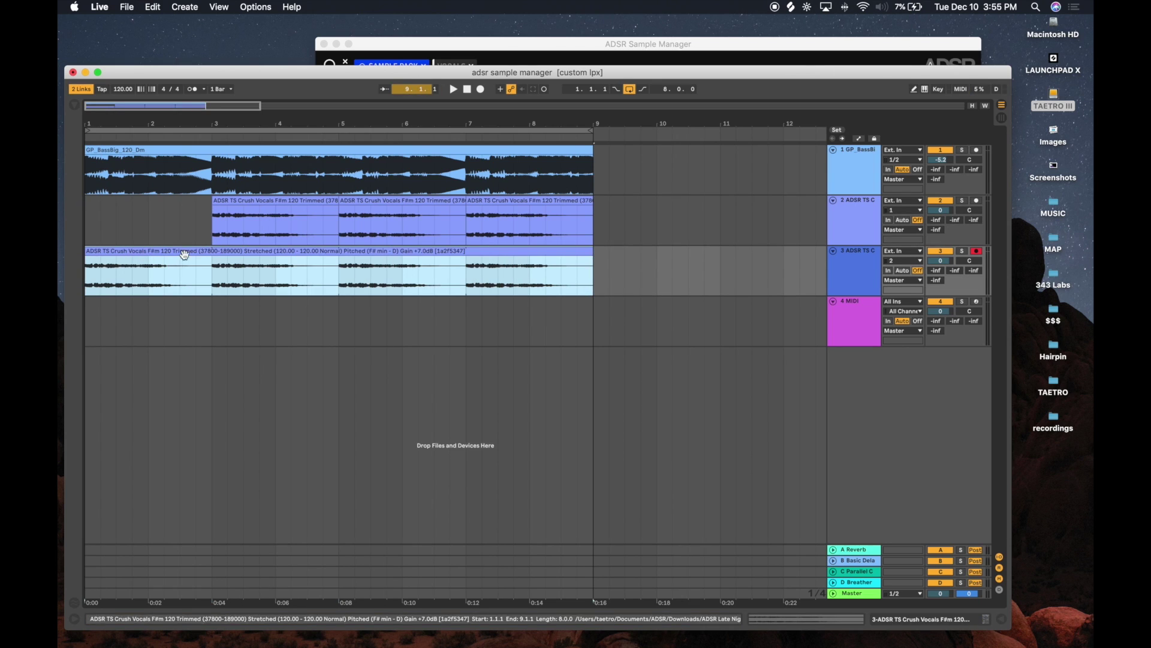
click(233, 261)
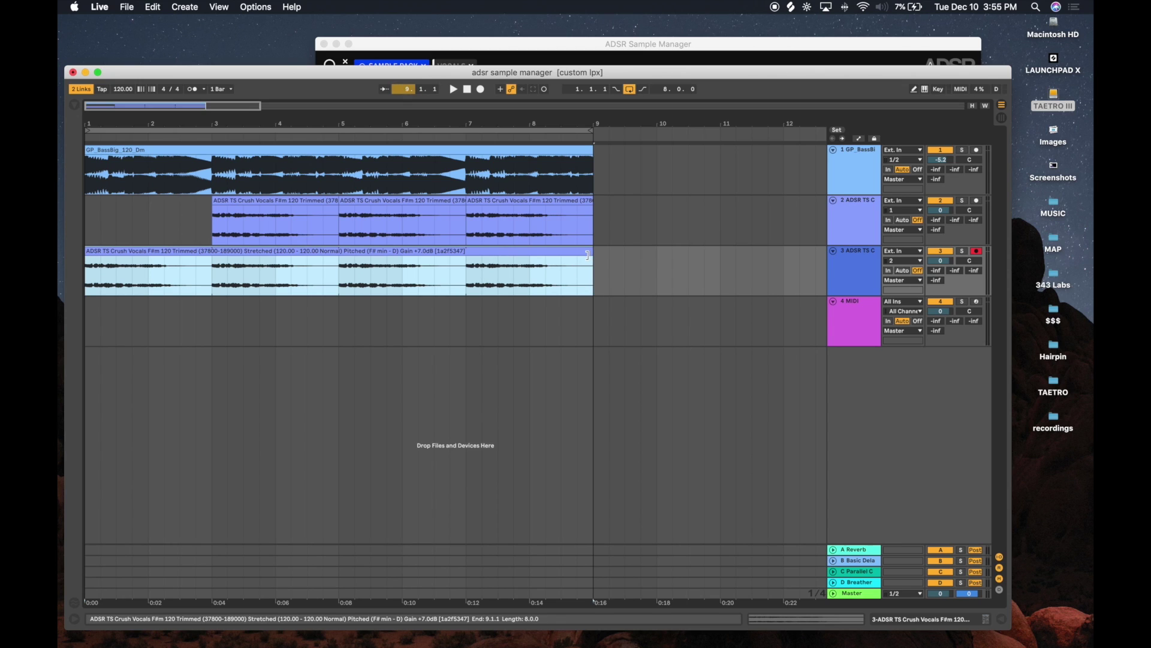
drag(588, 254, 216, 200)
click(454, 89)
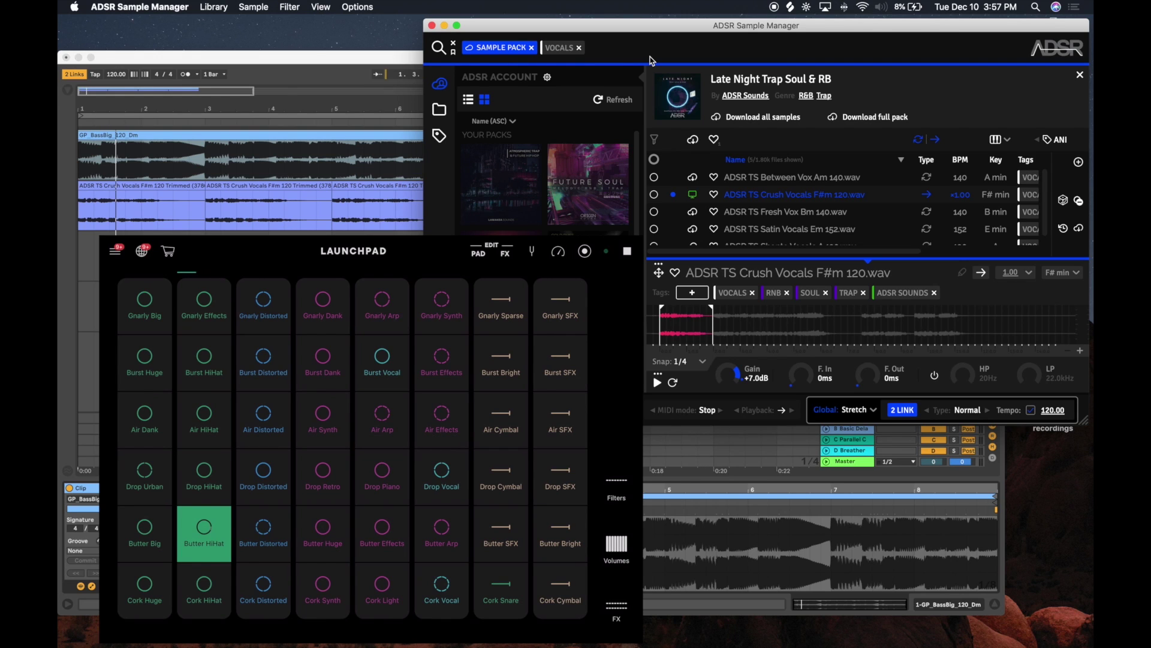
Step: Start playback in Live, then bring ADSR Sample Manager back to the front
click(367, 82)
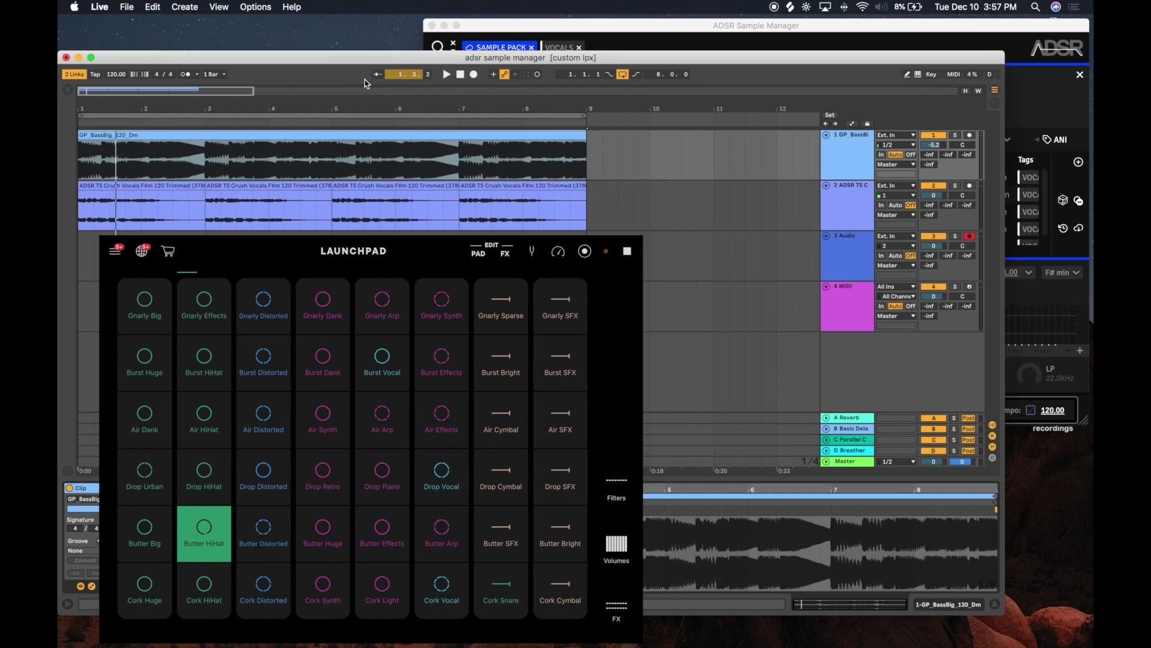
click(447, 75)
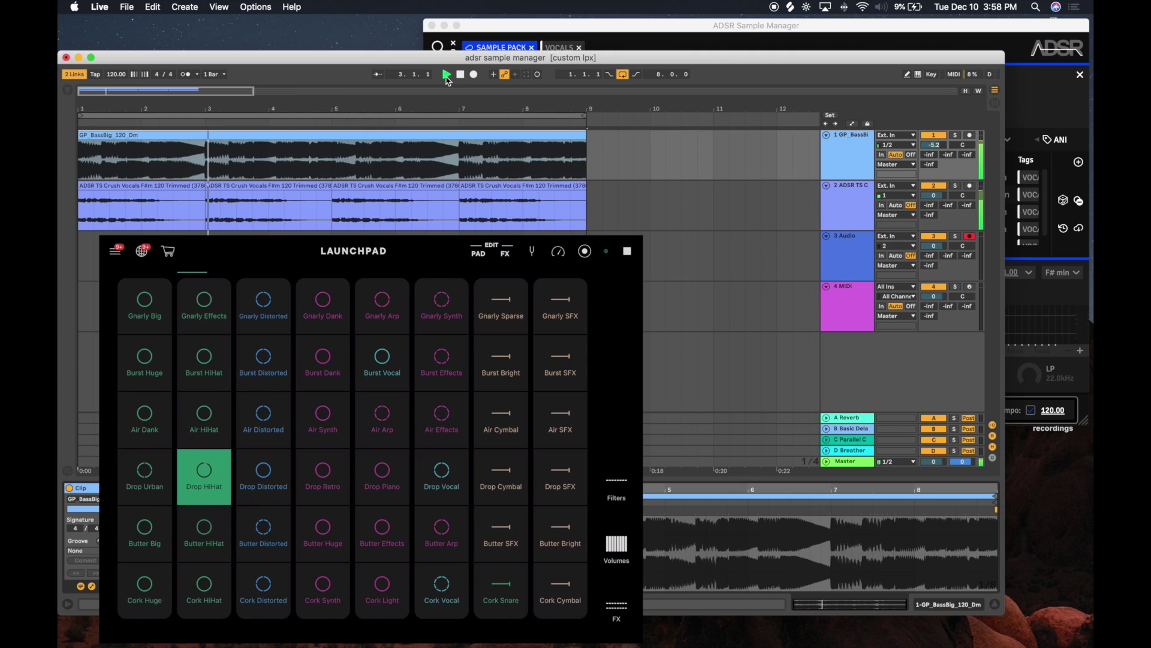
click(830, 33)
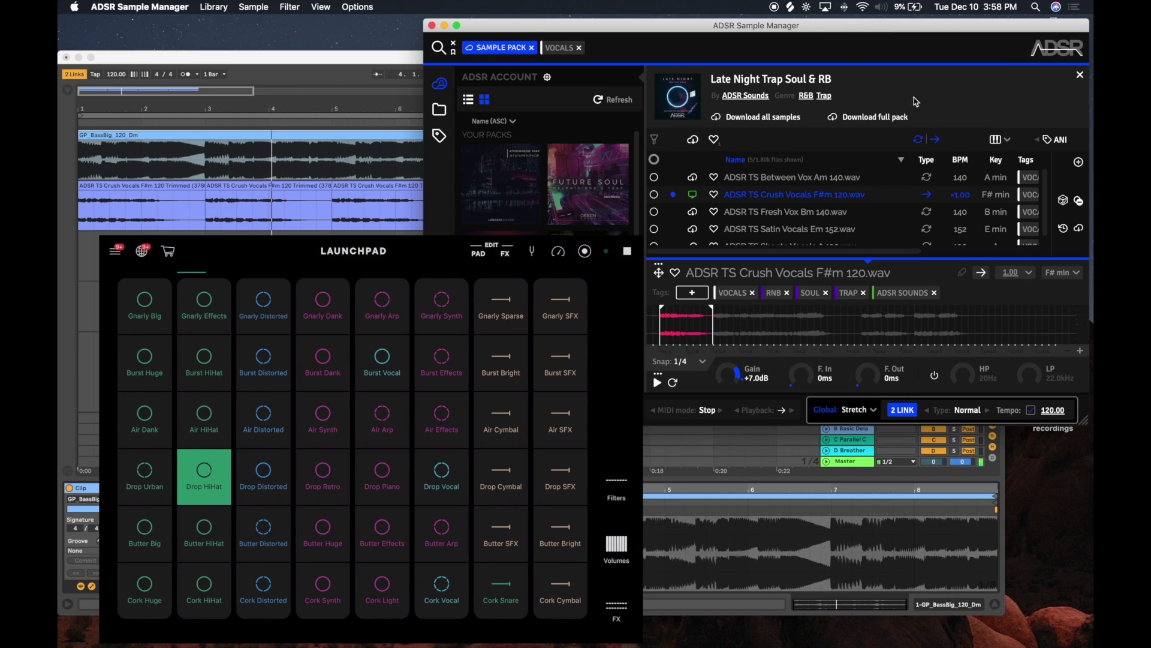
Step: Change the linked global tempo from 120 to 115 BPM
click(1050, 409)
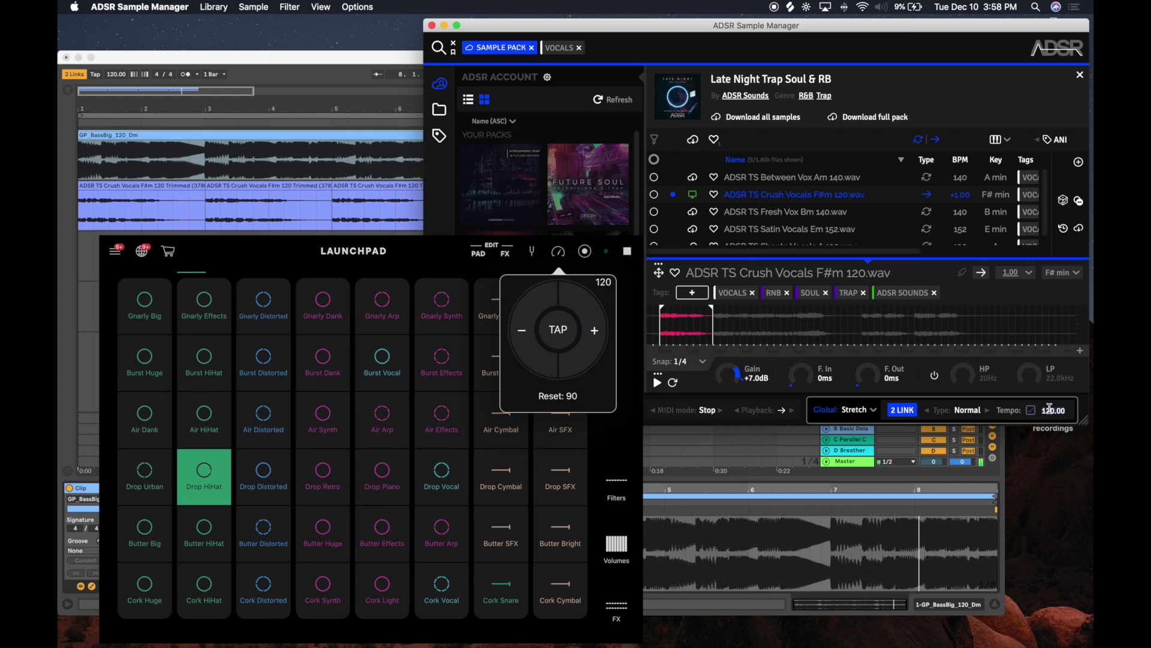
key(Up)
text(115)
key(Return)
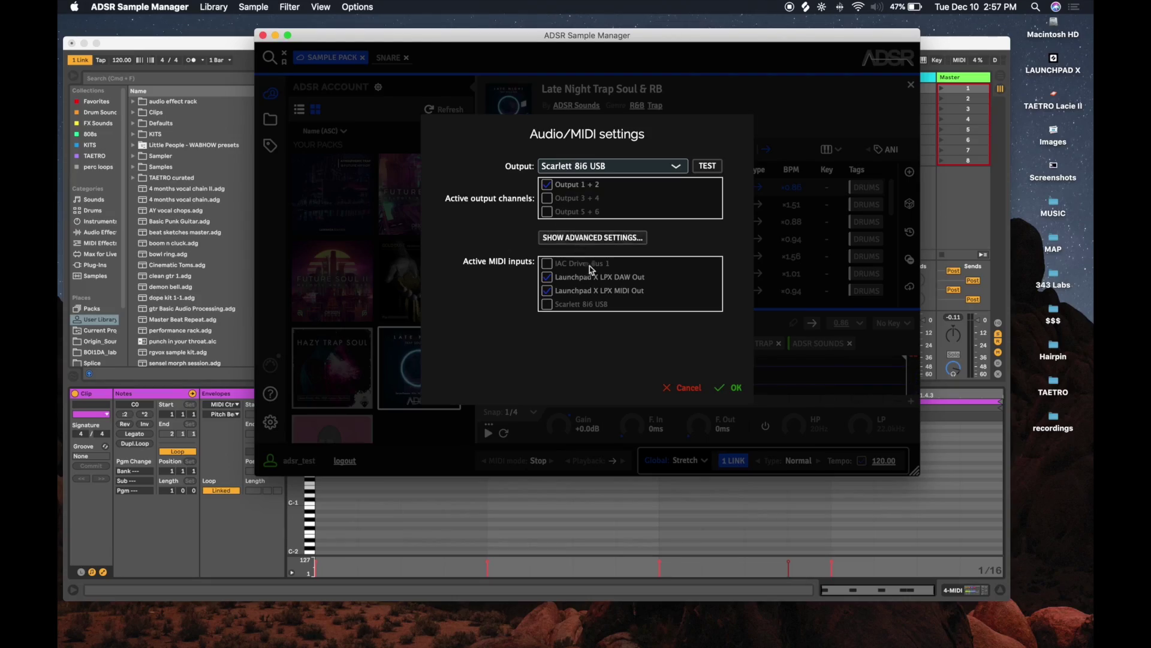
Step: Confirm the Audio/MIDI settings and load ADSR TS Snare 03.wav for preview
click(736, 389)
click(598, 207)
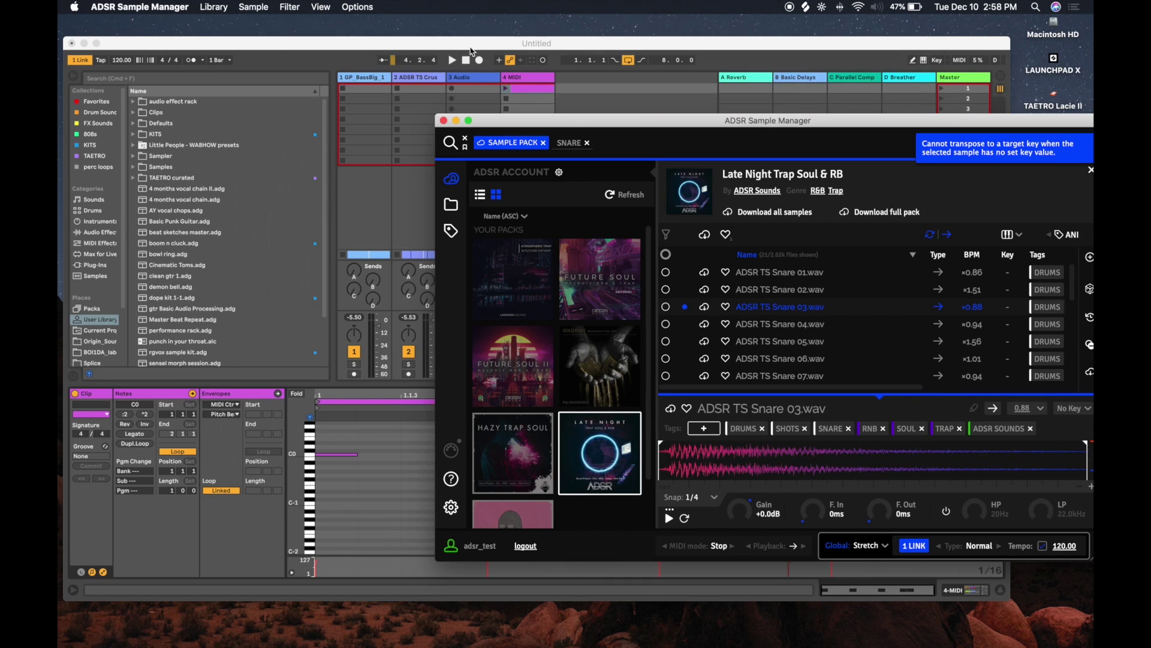
Step: Bring Live forward, make the note editor taller, and drag a selection across the C0 notes
click(533, 92)
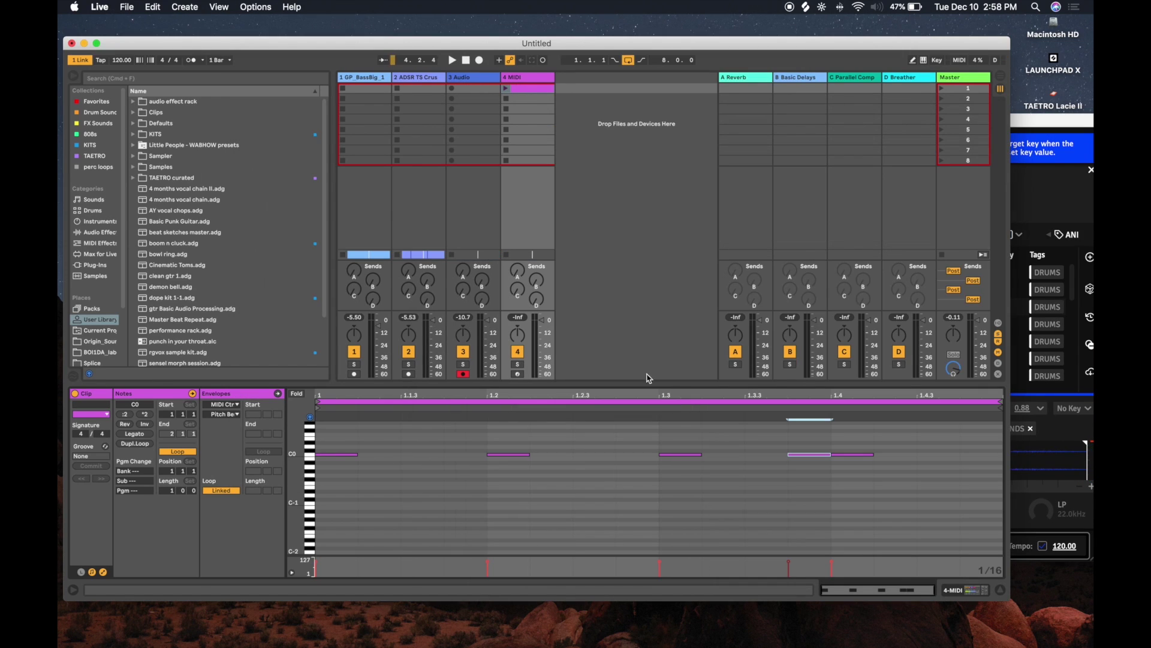
drag(655, 384, 640, 272)
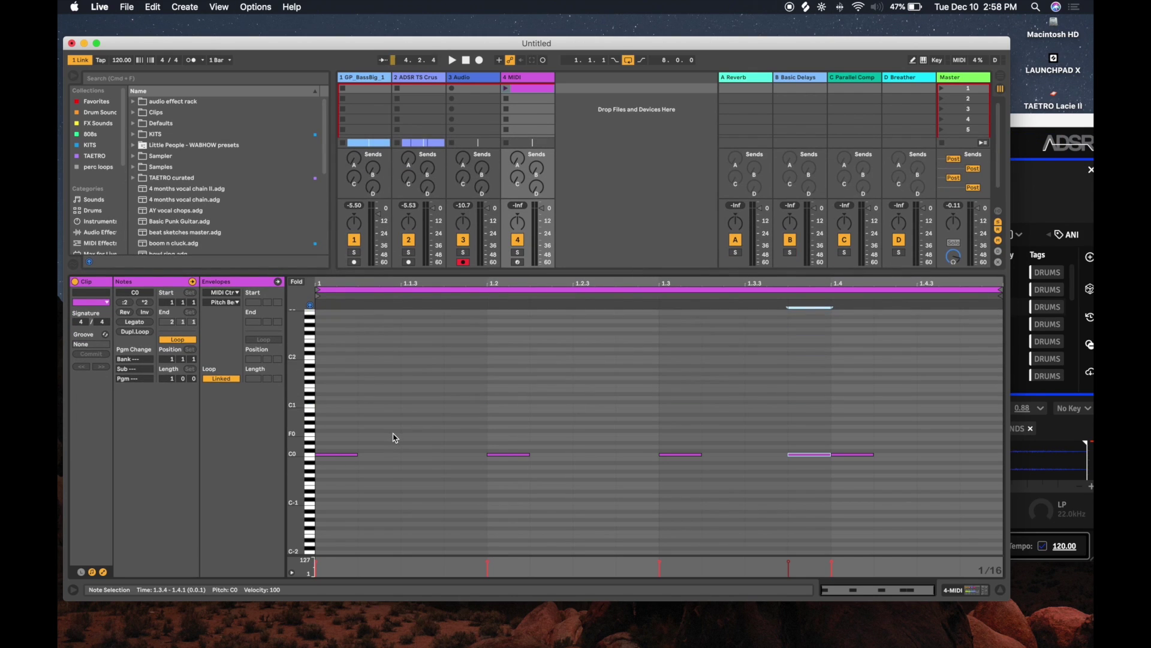
click(395, 354)
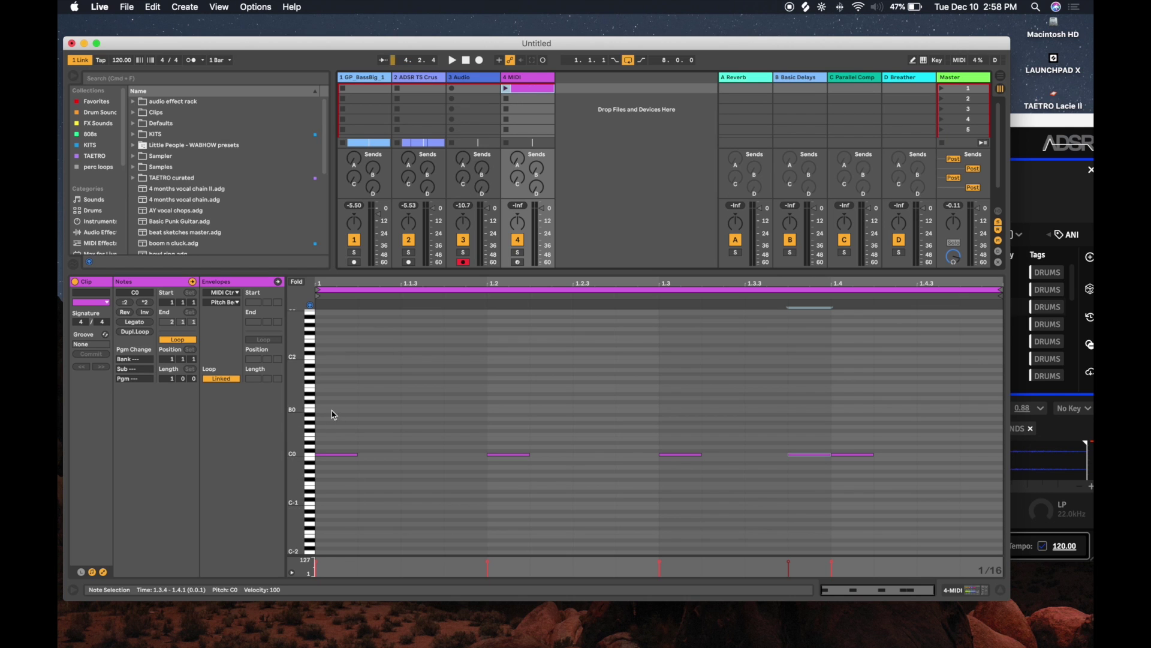
mouse_move(334, 415)
mouse_down()
mouse_move(1002, 477)
mouse_move(1002, 498)
mouse_move(1013, 492)
mouse_up()
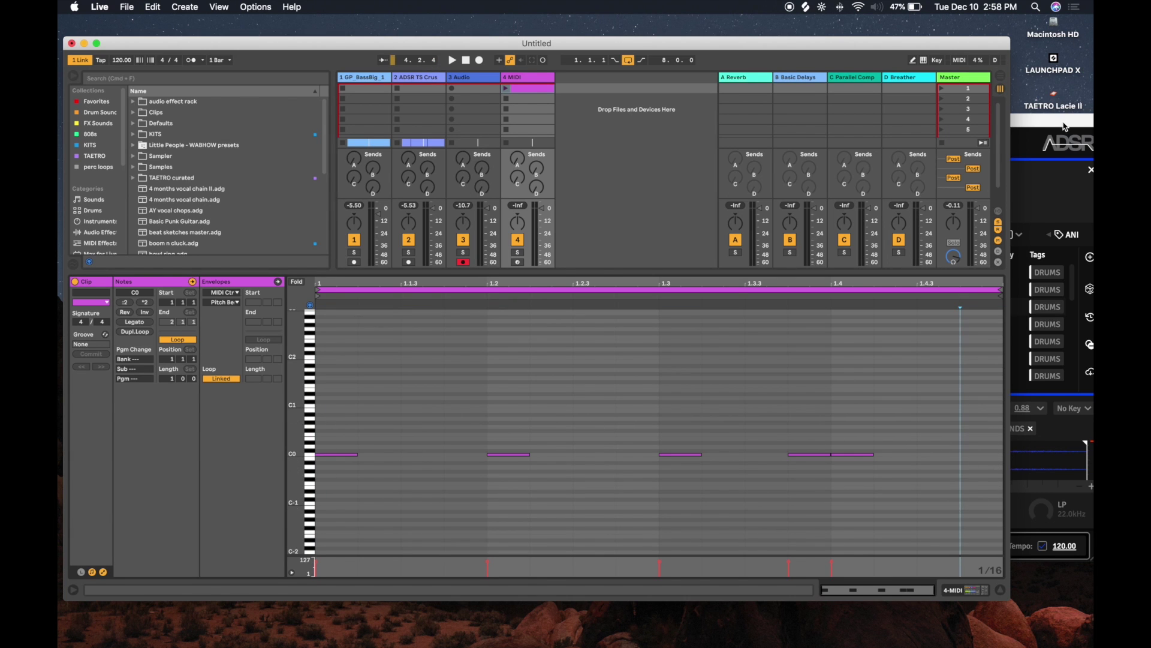